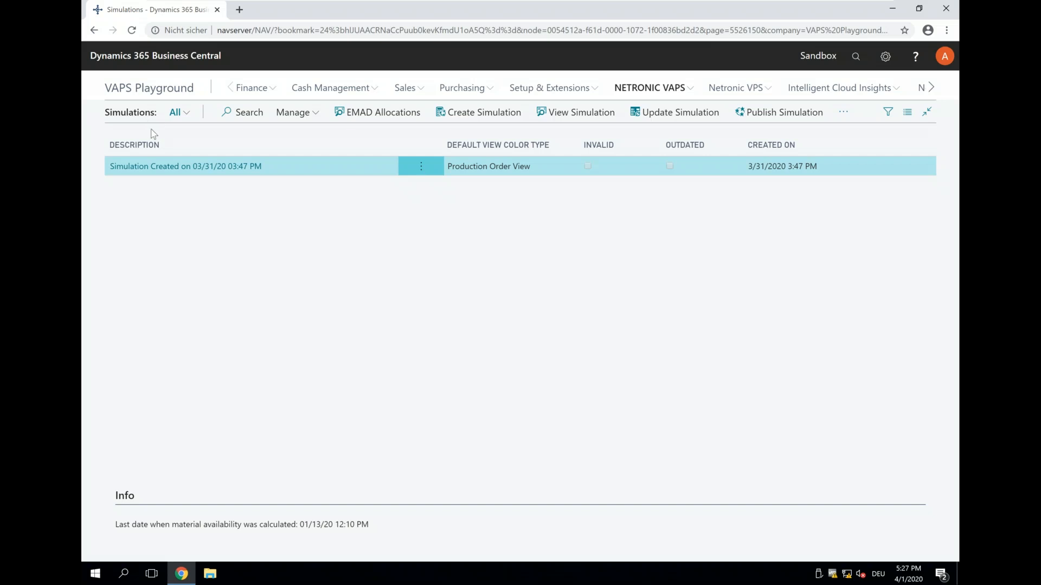
- Open the simulation created on 03/31/20 03:47 PM in the Visual Advanced Production Scheduler view
left_click(650, 88)
left_click(185, 276)
left_click(168, 171)
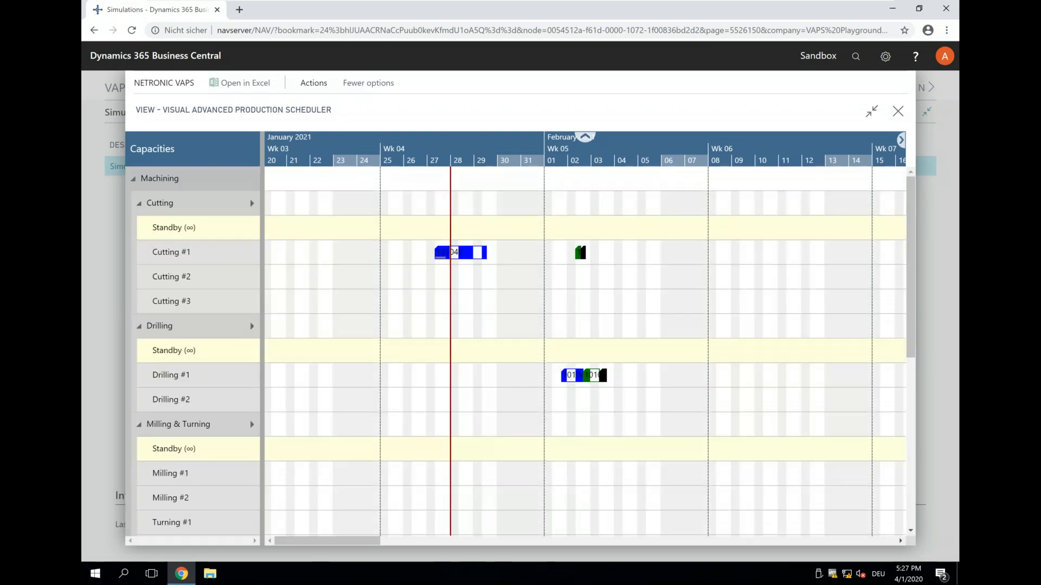
- Set the focus on the green production order's cutting operation on Cutting #1 at 02 February 2021
scroll(533, 145, "up", 2)
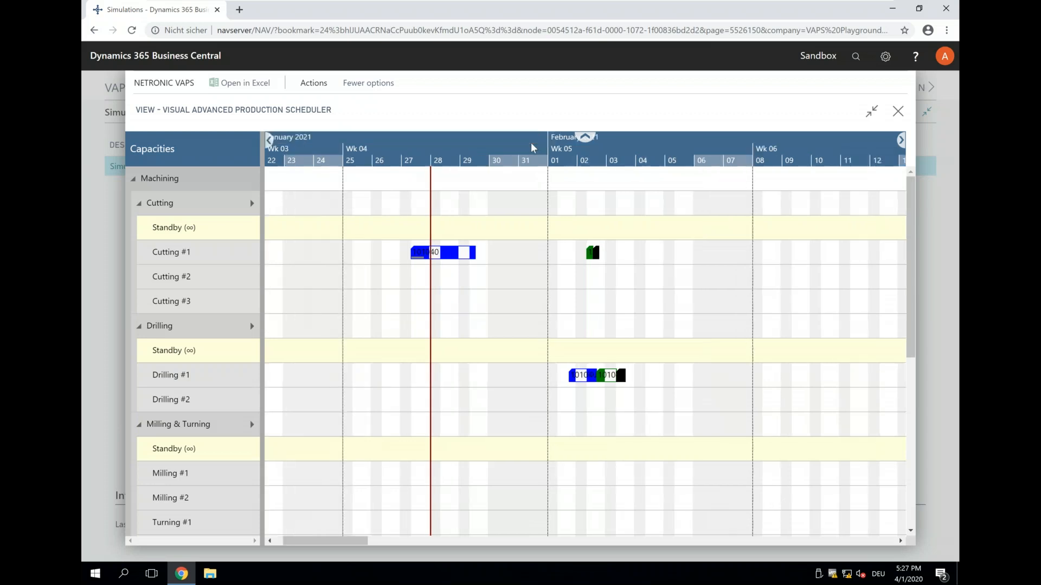
scroll(533, 146, "up", 1)
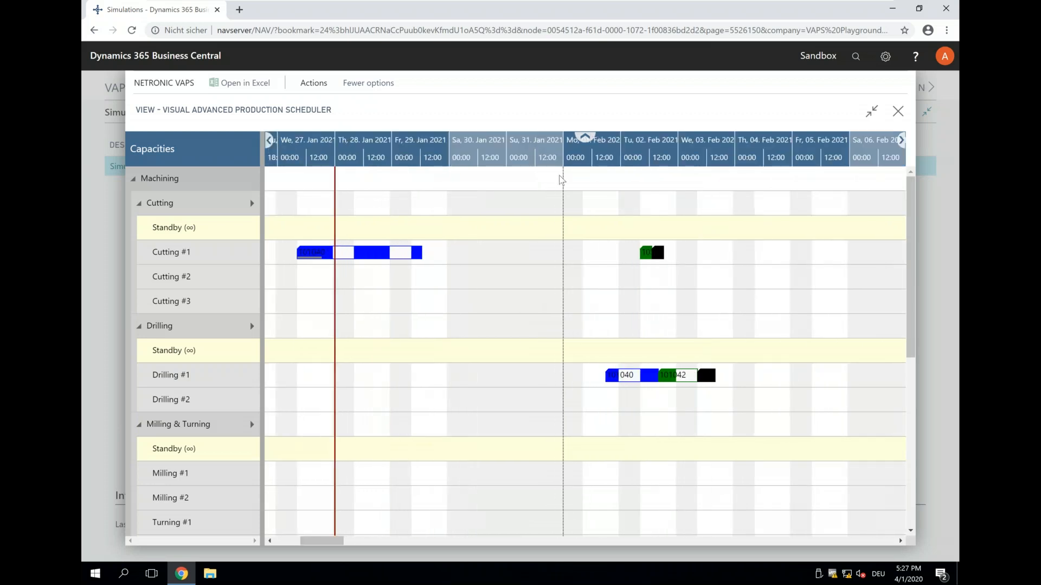
left_click(645, 253)
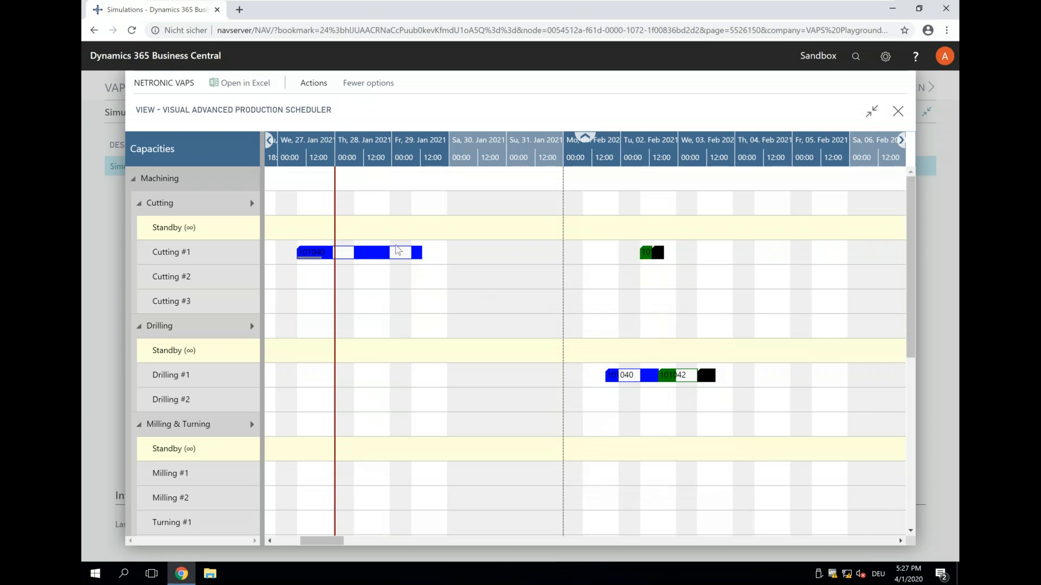
left_click(382, 253)
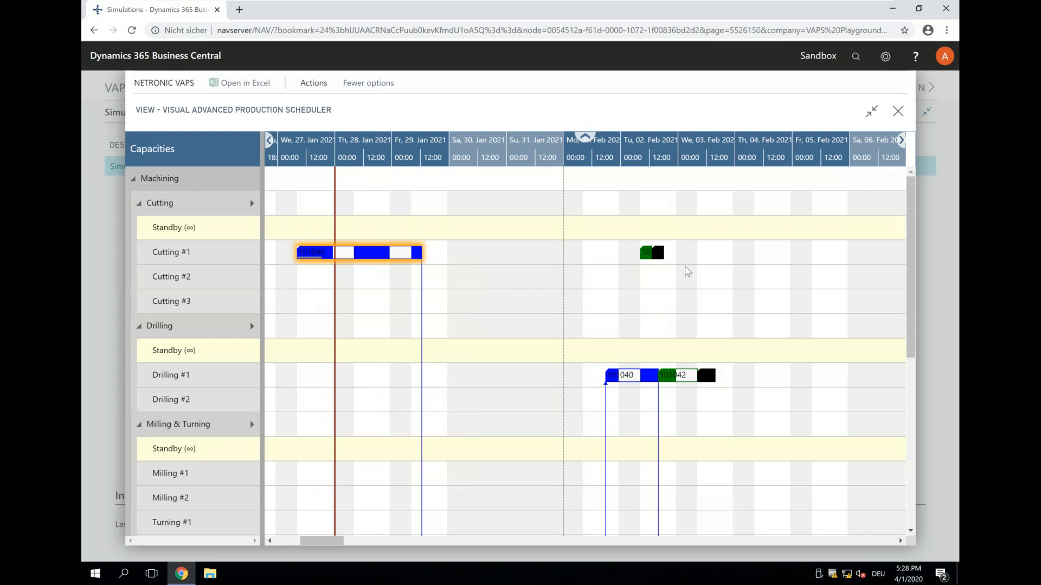
left_click(644, 254)
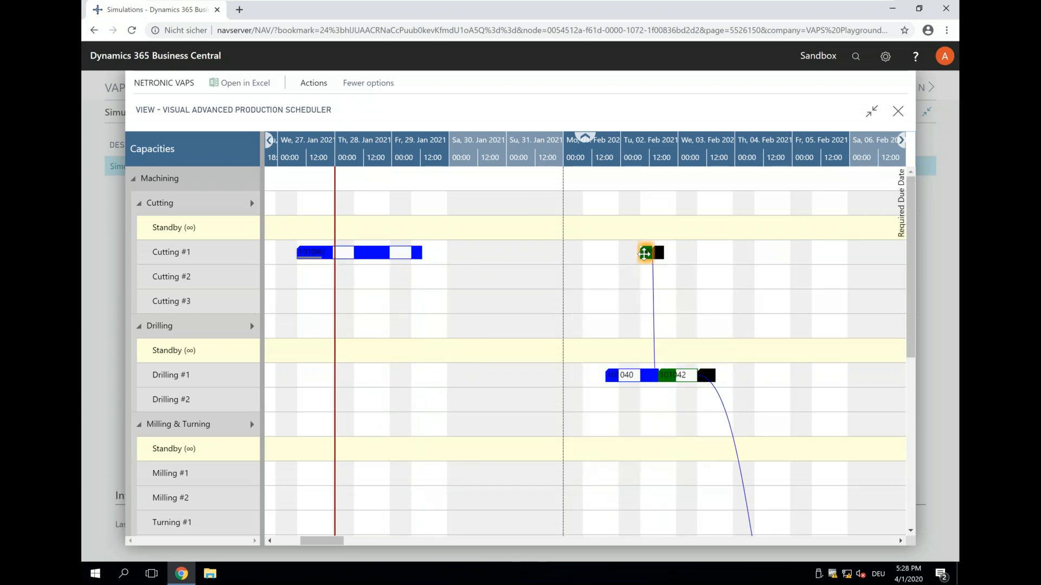
right_click(644, 254)
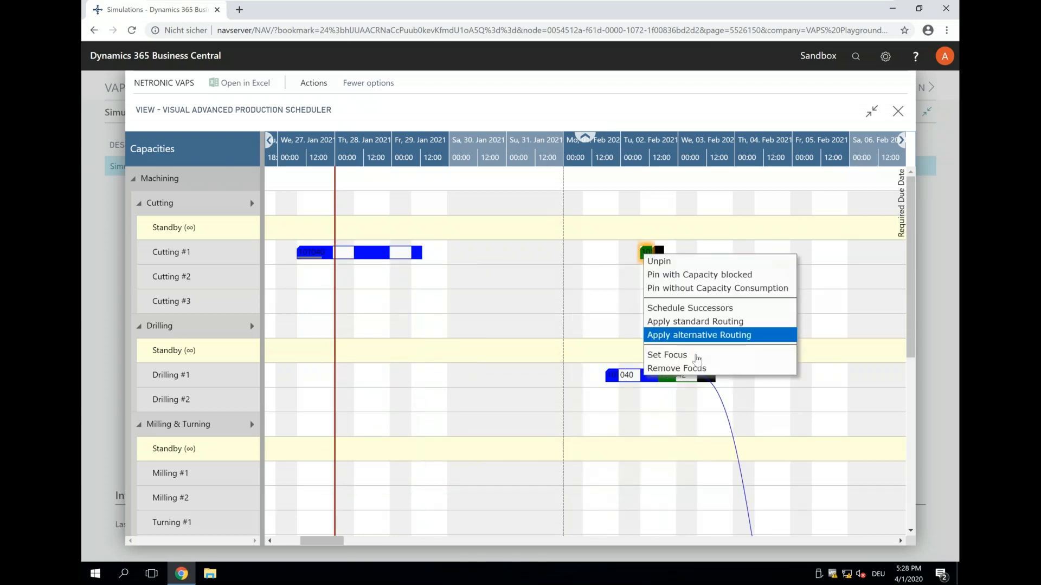
left_click(667, 354)
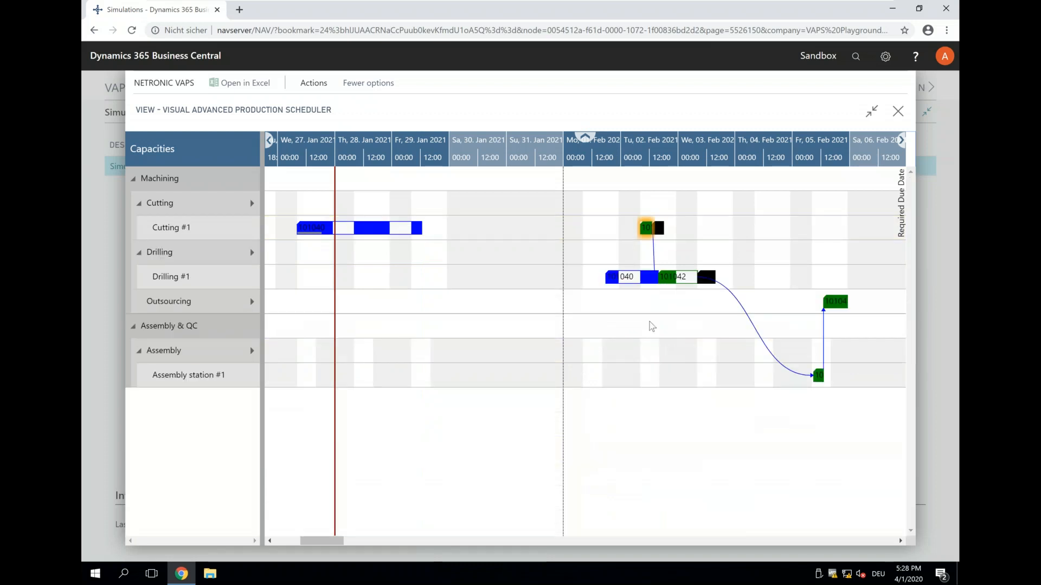
- Move the green order's operation on Cutting #1 about 1.5 hours later on Tuesday, 02 February 2021
left_click_drag(620, 154, 476, 145)
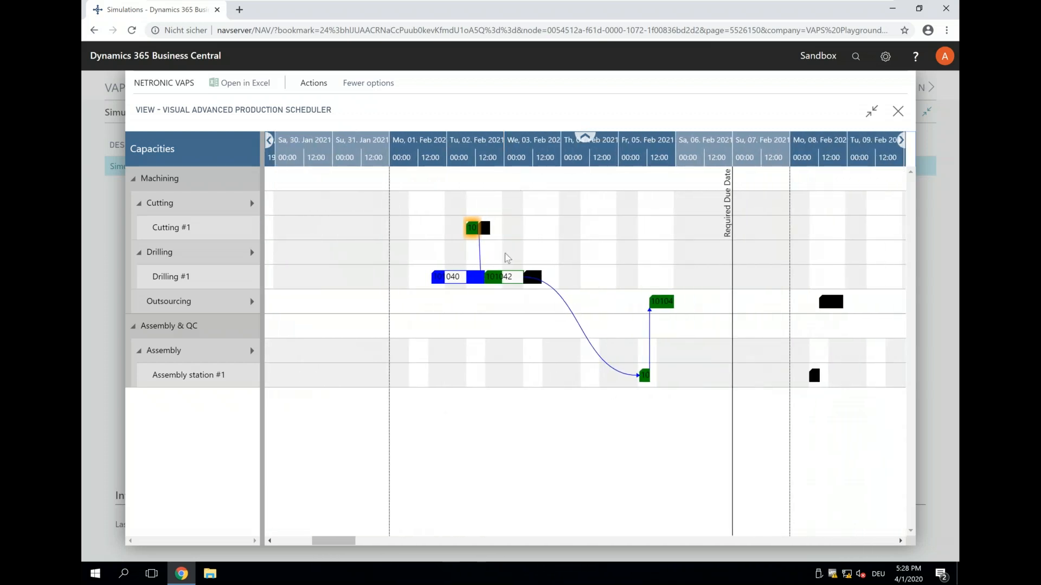
left_click_drag(469, 157, 481, 180)
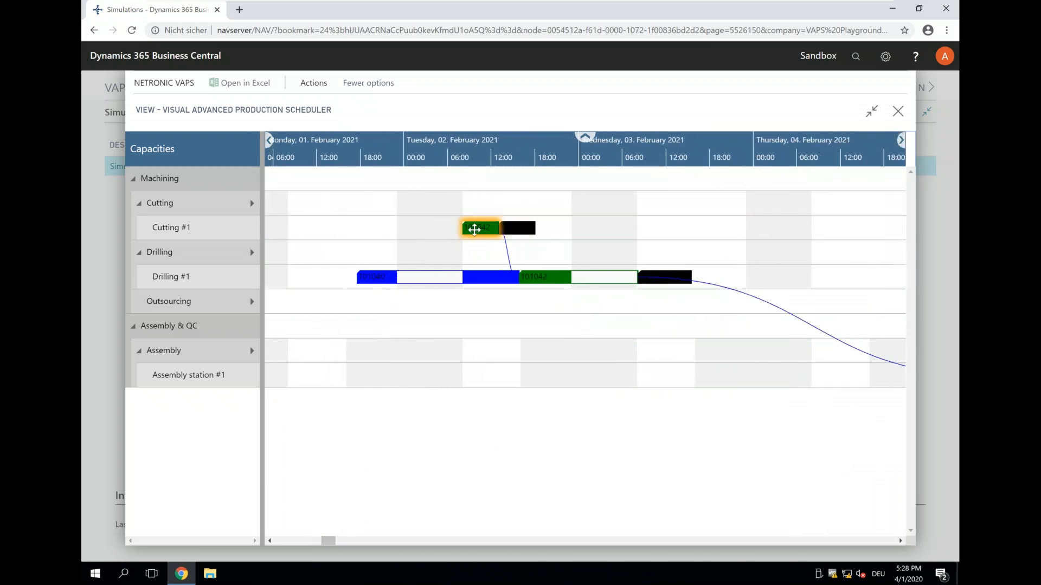
mouse_move(470, 229)
left_click_drag(476, 227, 484, 226)
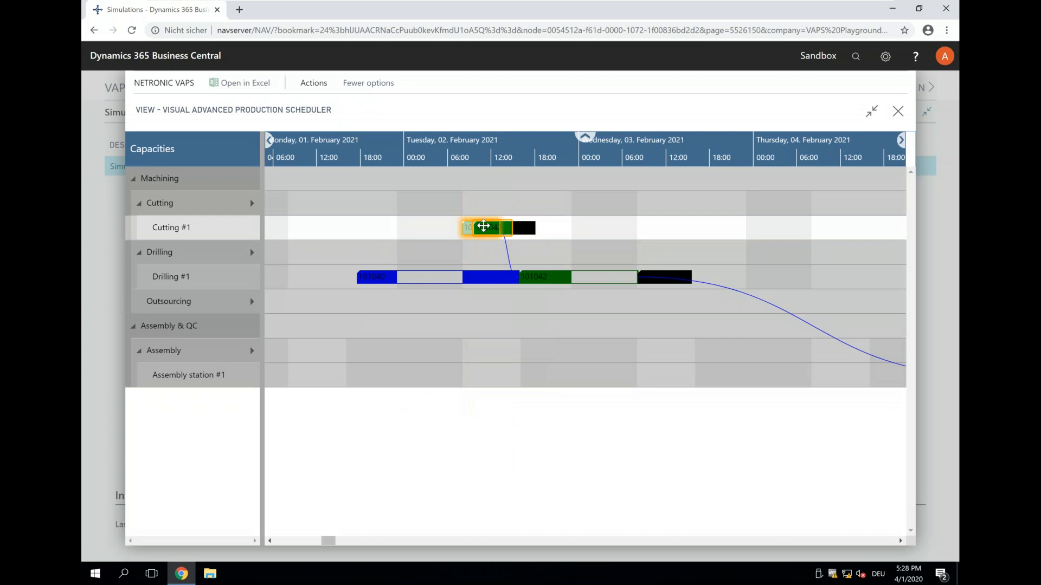
mouse_move(510, 228)
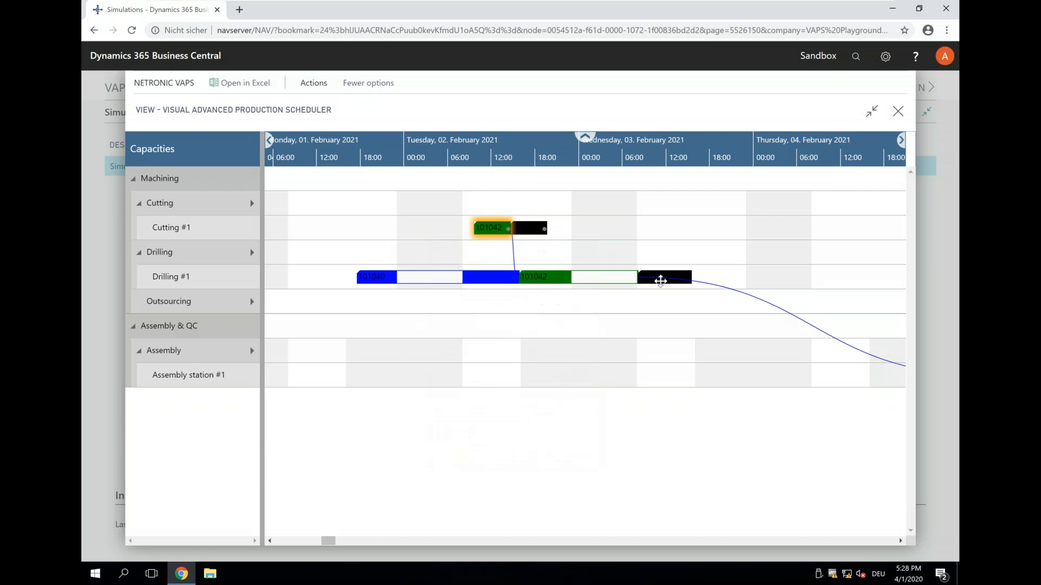
- Shift the green order's cutting operation further in two moves, to about 15:00 on Tuesday, 02 February, and check the effect on Drilling #1
scroll(531, 157, "down", 3)
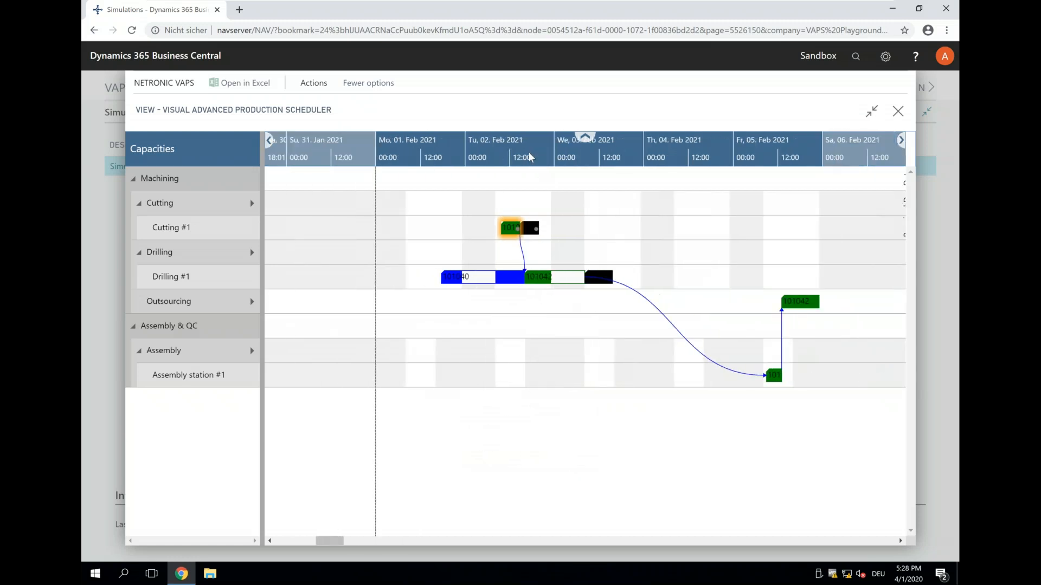
scroll(530, 158, "down", 3)
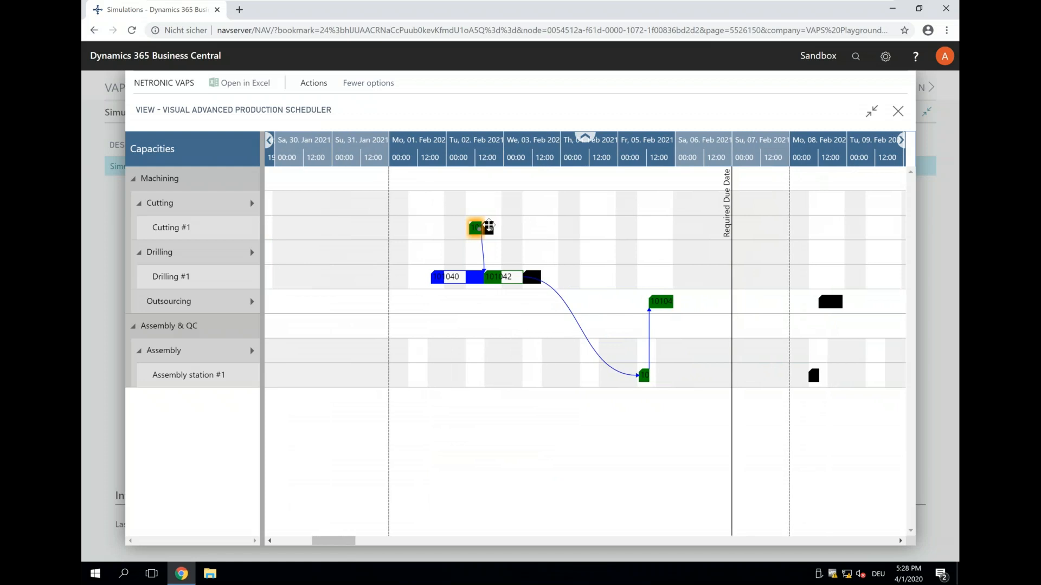
left_click_drag(477, 226, 484, 228)
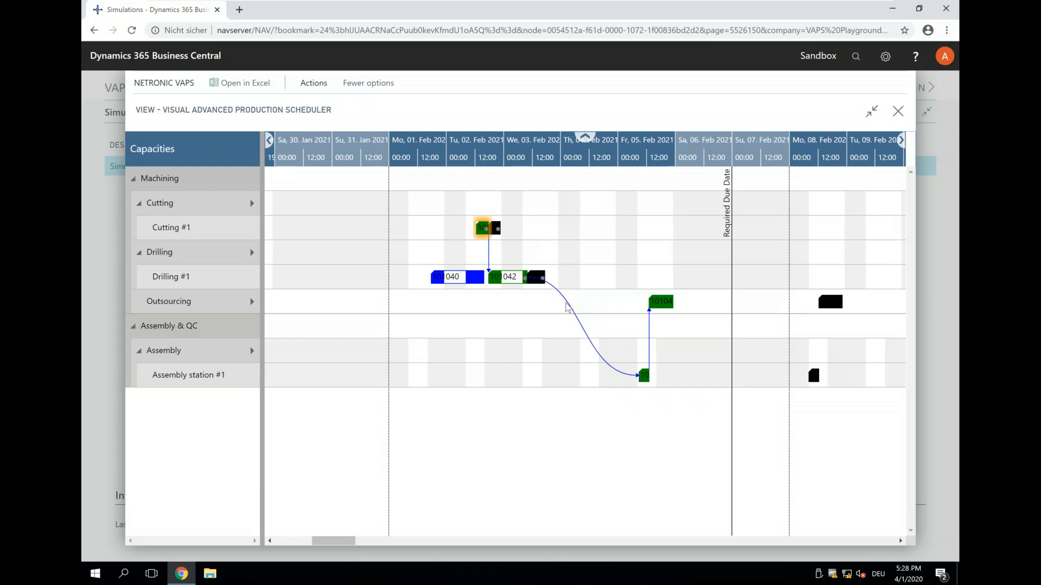
left_click_drag(484, 229, 494, 228)
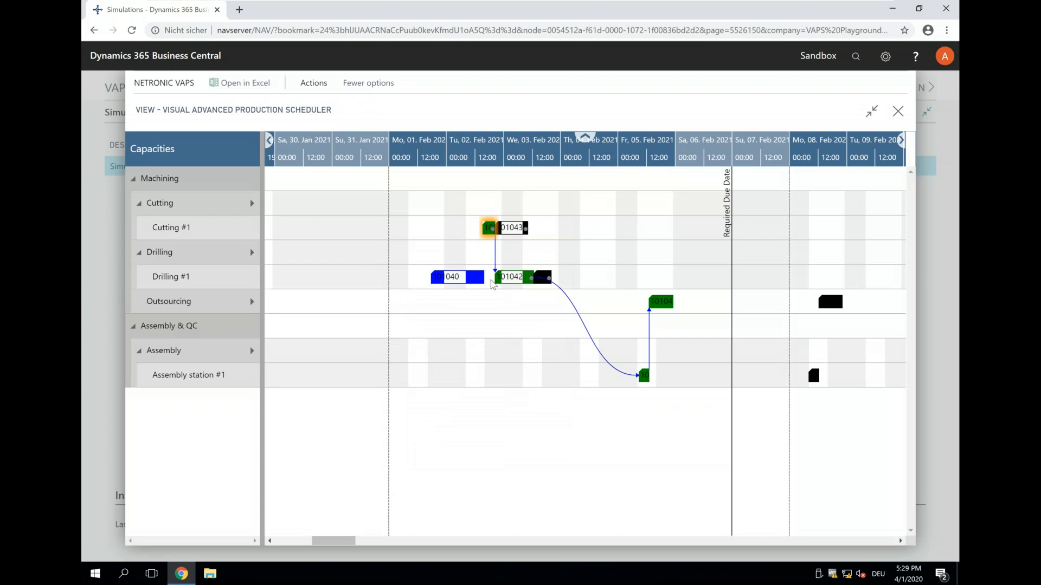
mouse_move(487, 228)
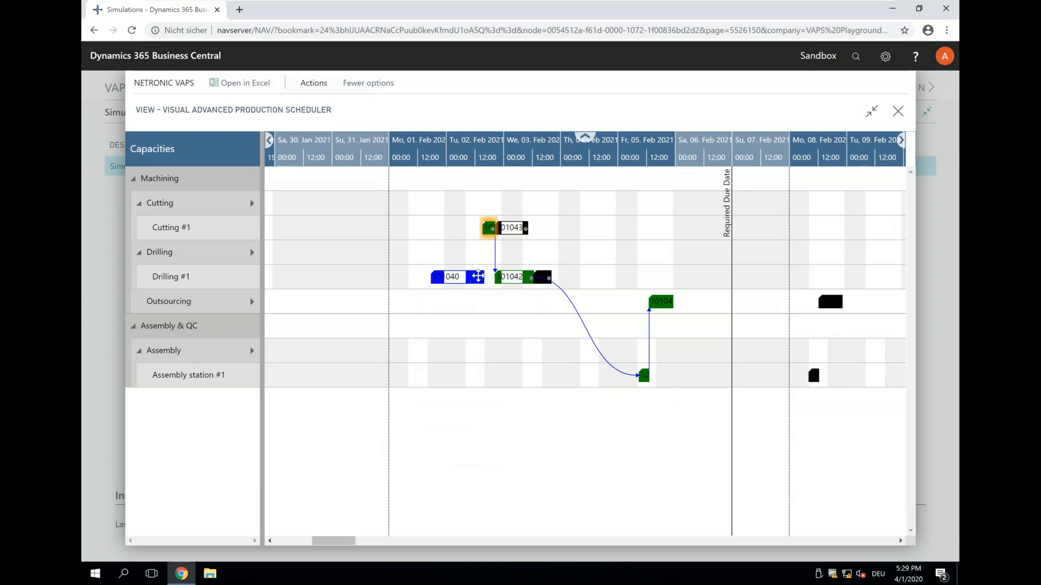
mouse_move(486, 279)
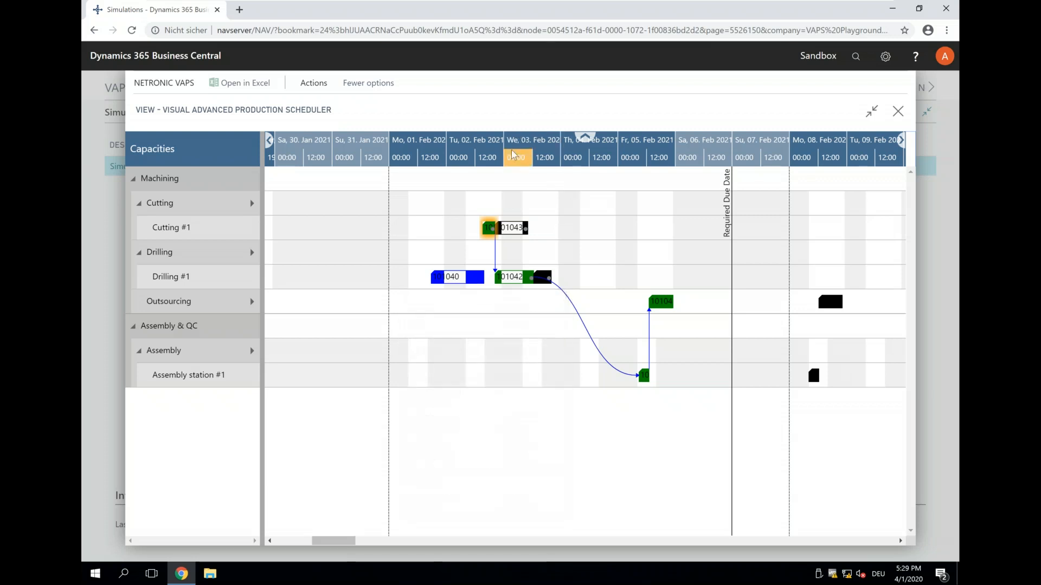
- Pin the black order's operation on Drilling #1 with capacity blocked
scroll(513, 155, "up", 1)
scroll(513, 154, "down", 1)
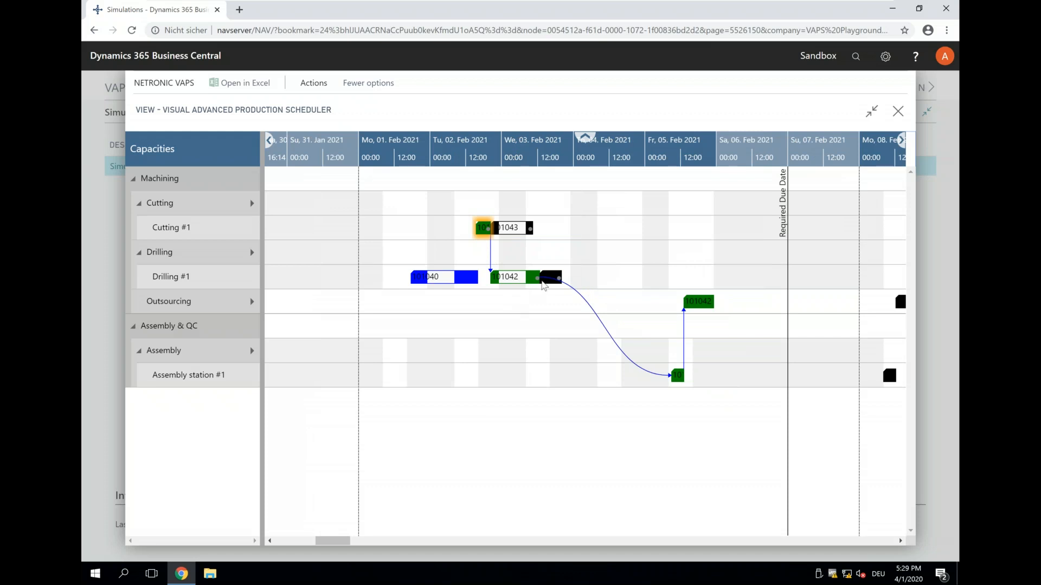
left_click(546, 277)
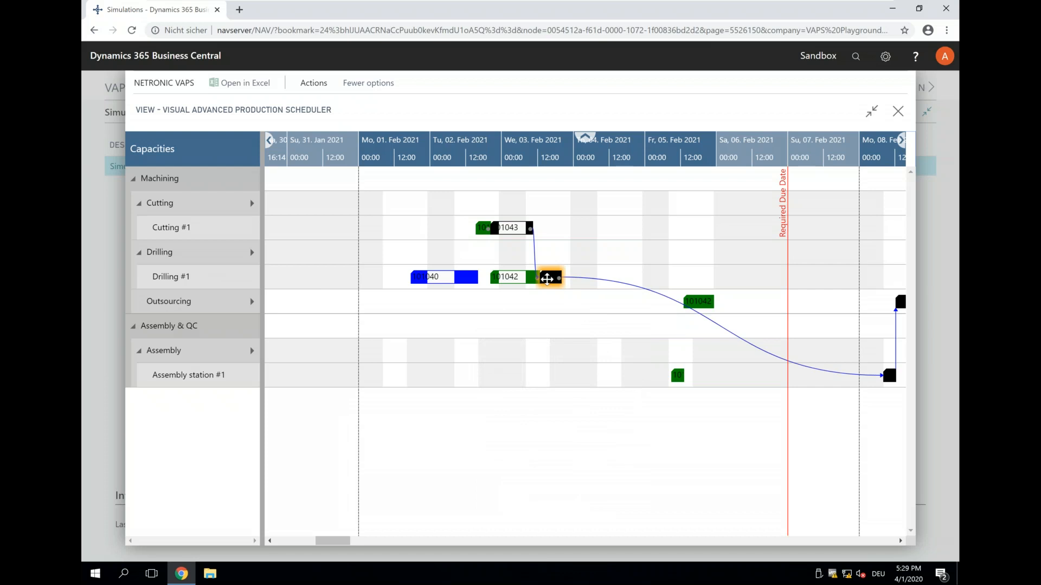
mouse_move(547, 279)
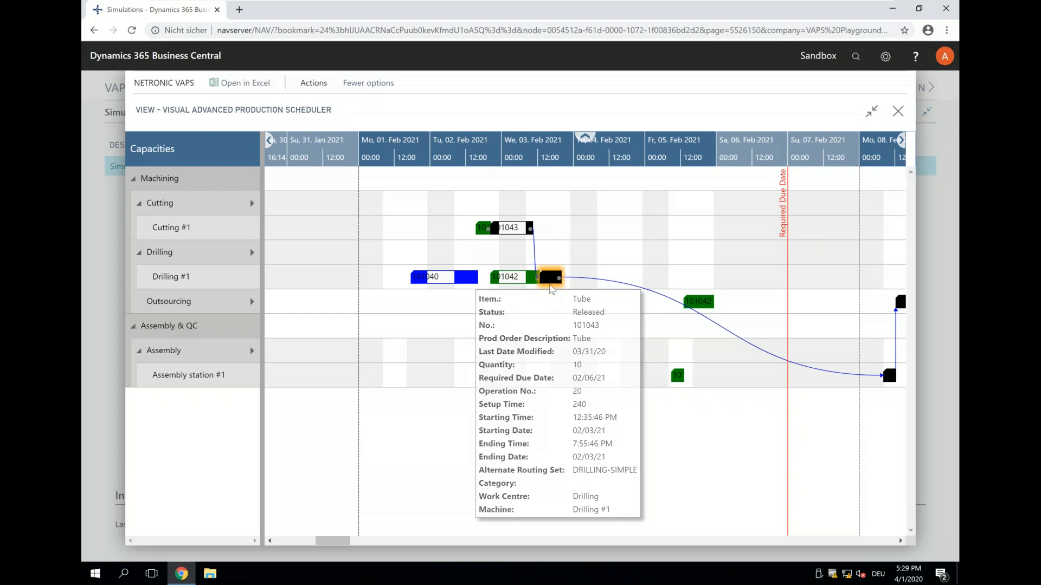
right_click(548, 278)
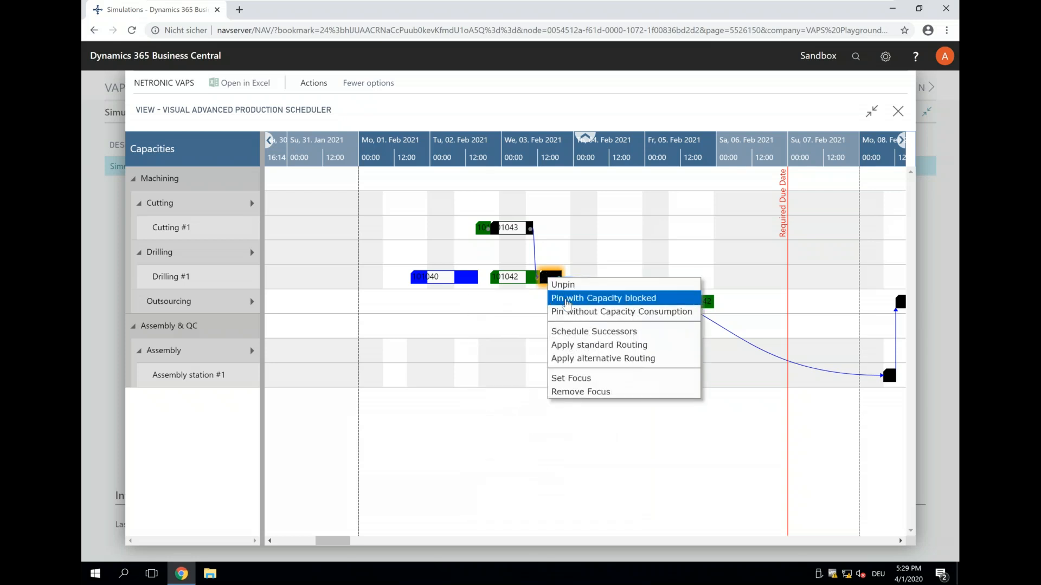
left_click(567, 299)
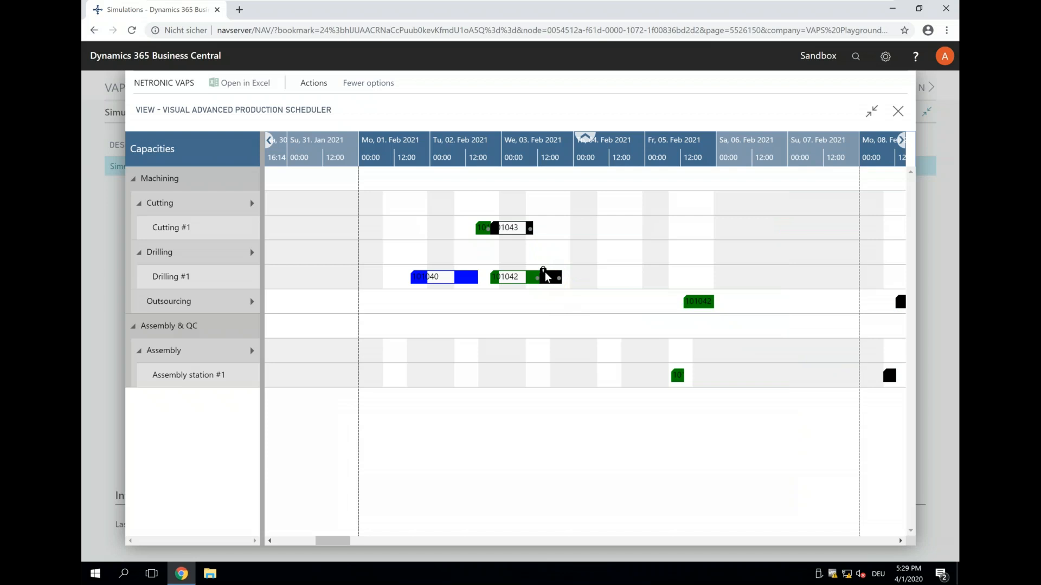
- Move the green order's operation on Cutting #1 to about 6:20 PM on 02 February and inspect the linked drilling operations
left_click(482, 227)
mouse_move(482, 229)
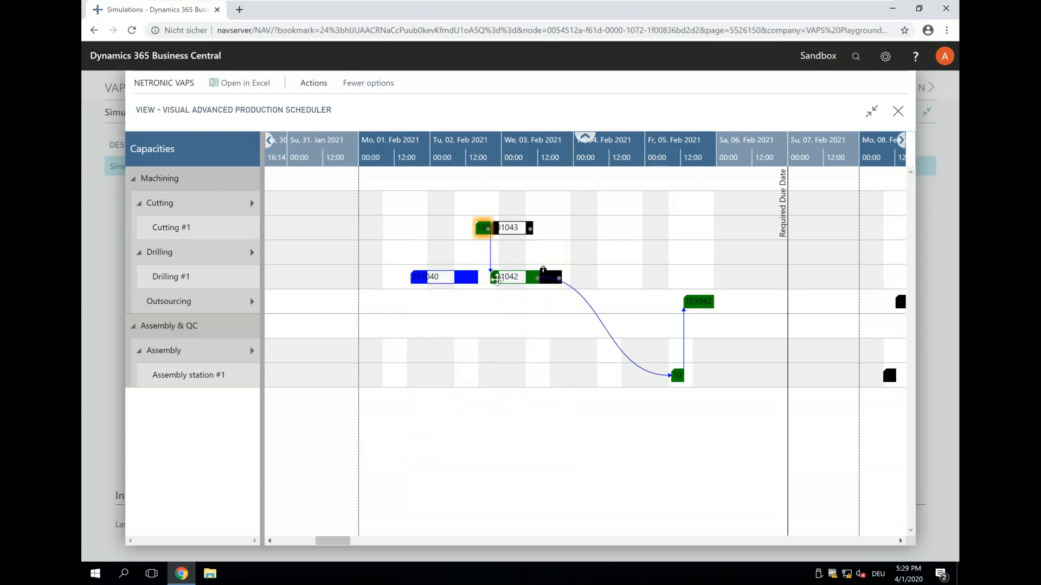
mouse_move(535, 276)
left_click_drag(489, 228, 495, 228)
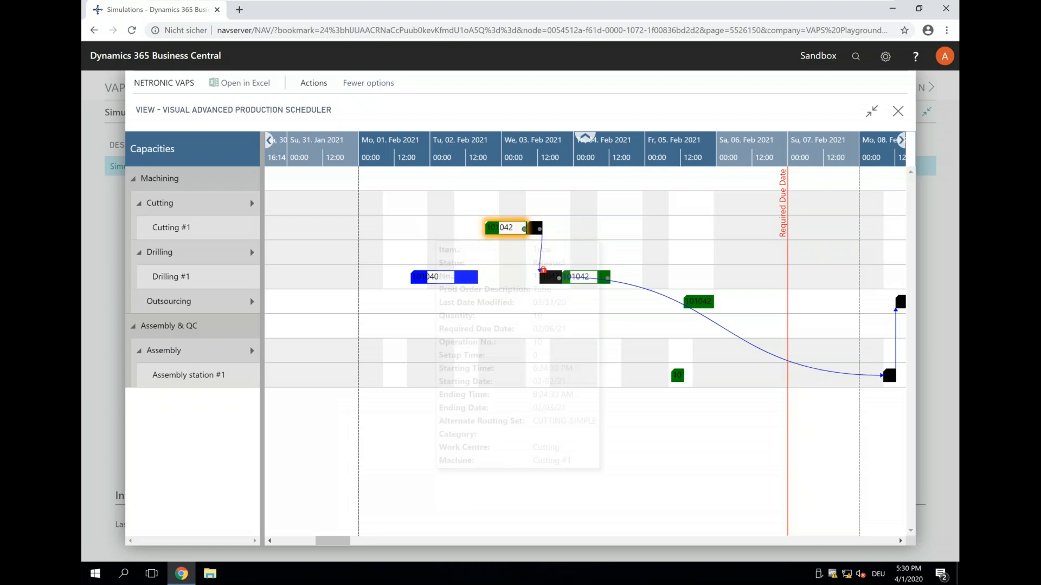
mouse_move(554, 279)
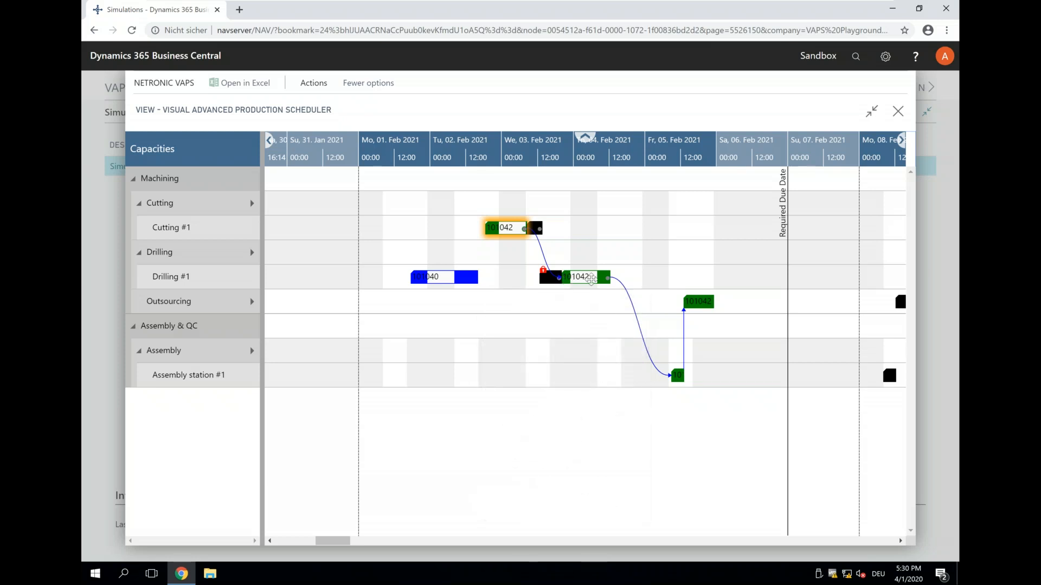
- Move the black order's operation ahead of the green one on Cutting #1, and unpin the black order's operation on Drilling #1
mouse_move(596, 277)
left_click_drag(535, 228, 531, 228)
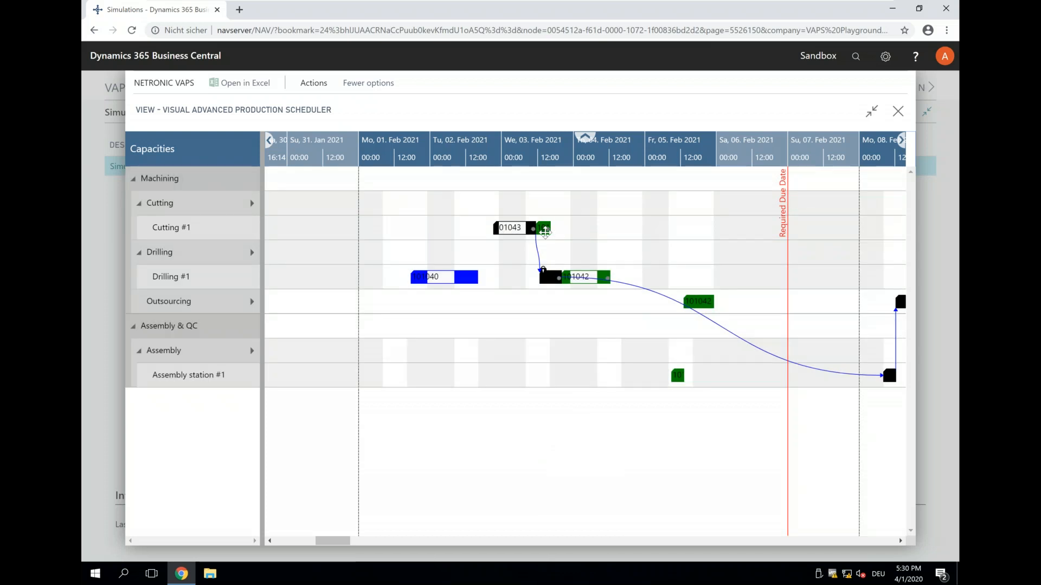
mouse_move(575, 286)
right_click(546, 280)
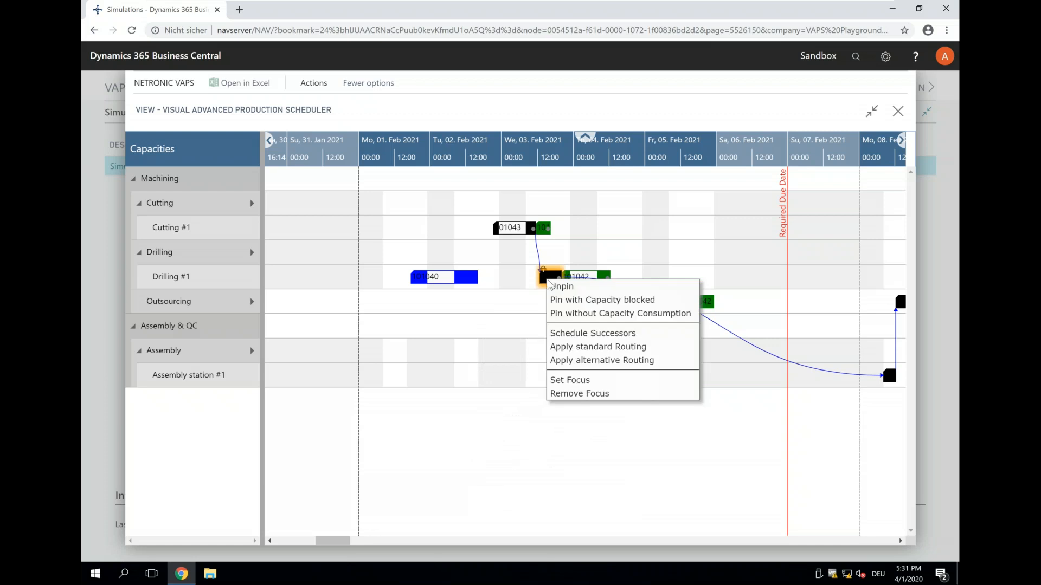
left_click(558, 287)
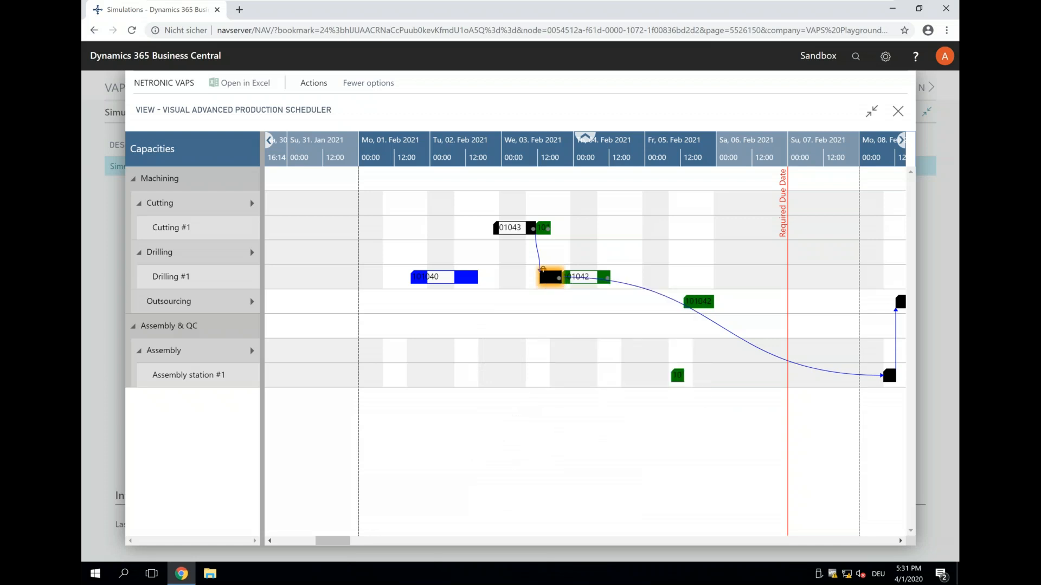
- Pin the green order's operation on Drilling #1 without capacity consumption
left_click_drag(555, 142, 497, 143)
left_click(546, 275)
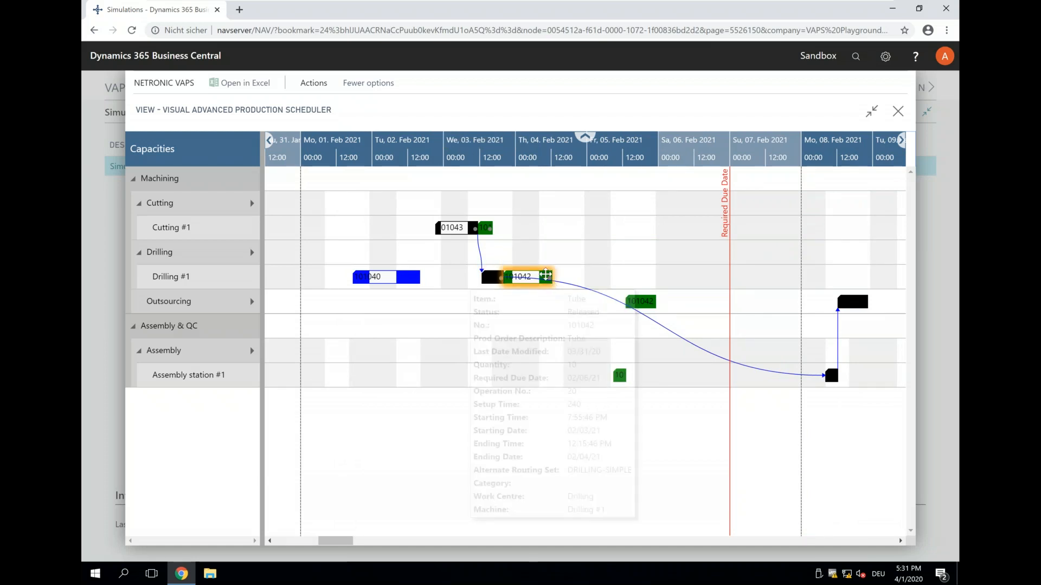
right_click(546, 275)
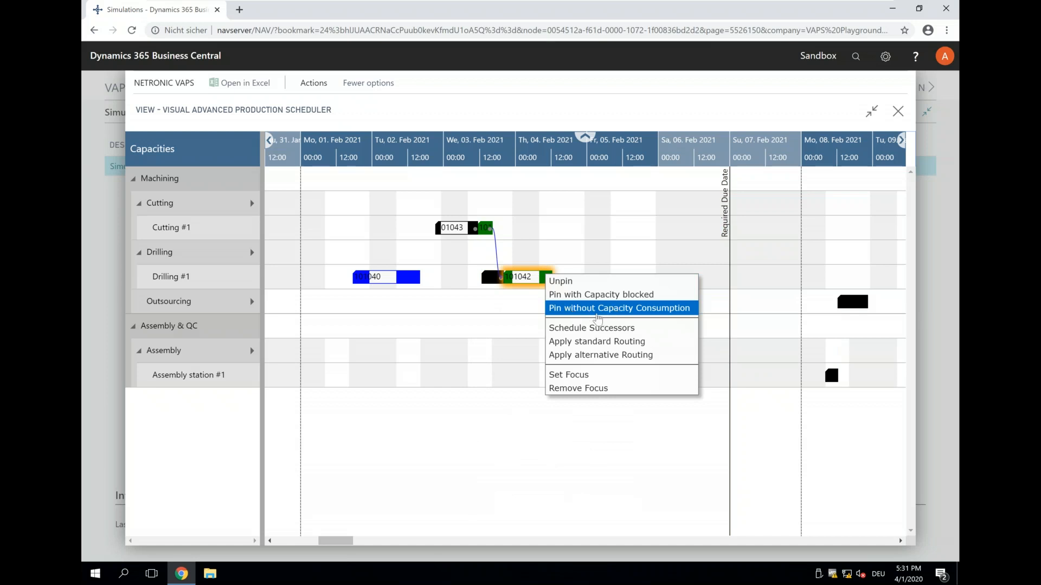
left_click(605, 315)
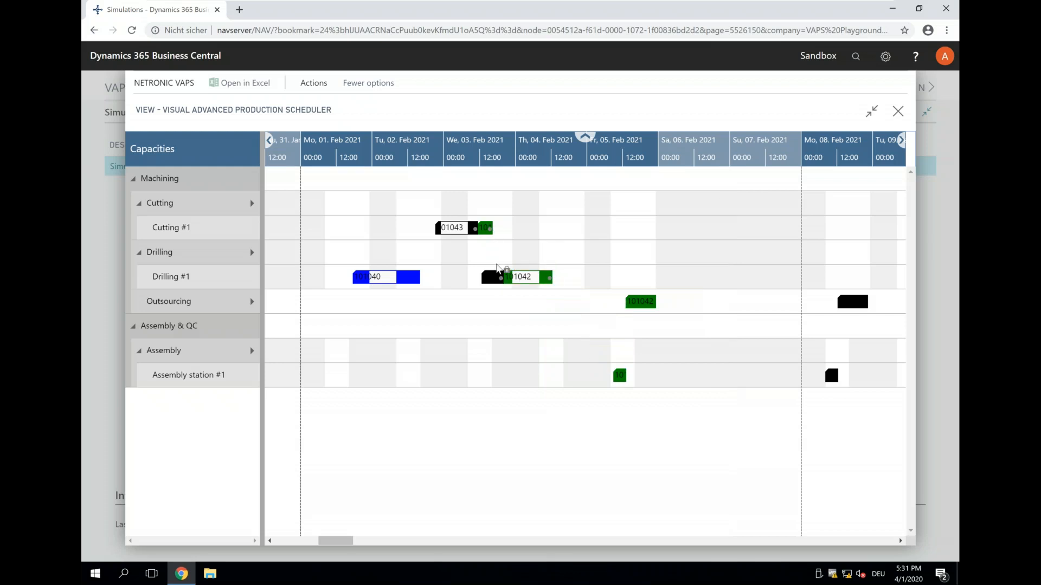
- Move the black order's operation on Cutting #1 to start about 08:00 on Wednesday, 03 February 2021
left_click(444, 228)
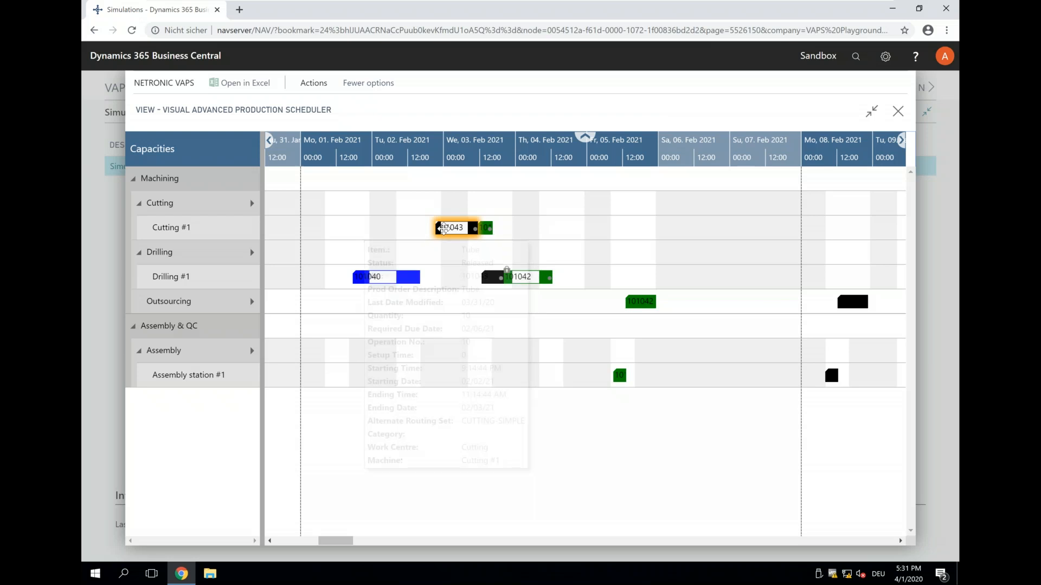
left_click_drag(454, 229, 477, 227)
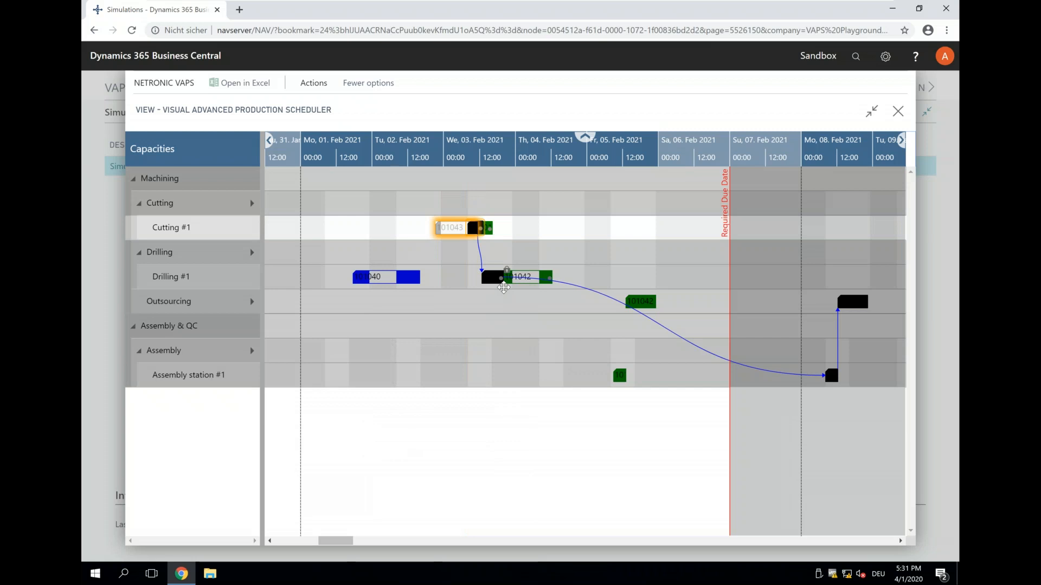
left_click_drag(503, 288, 502, 297)
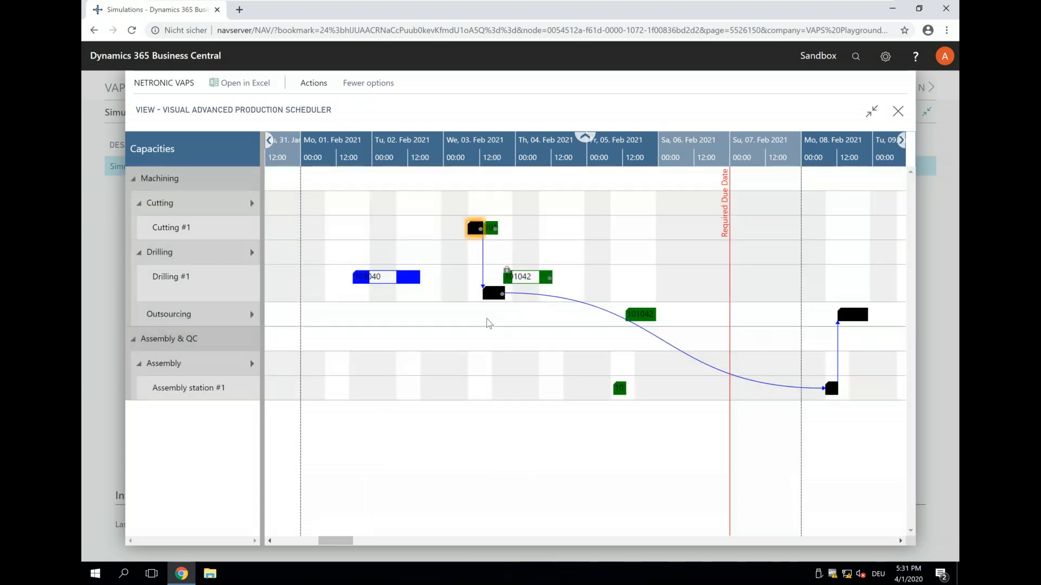
- Move the black order's operation on Drilling #1 to start alongside the pinned green operation, about 7:55 PM on Wednesday, 03 February 2021
left_click_drag(493, 299, 523, 282)
mouse_move(523, 283)
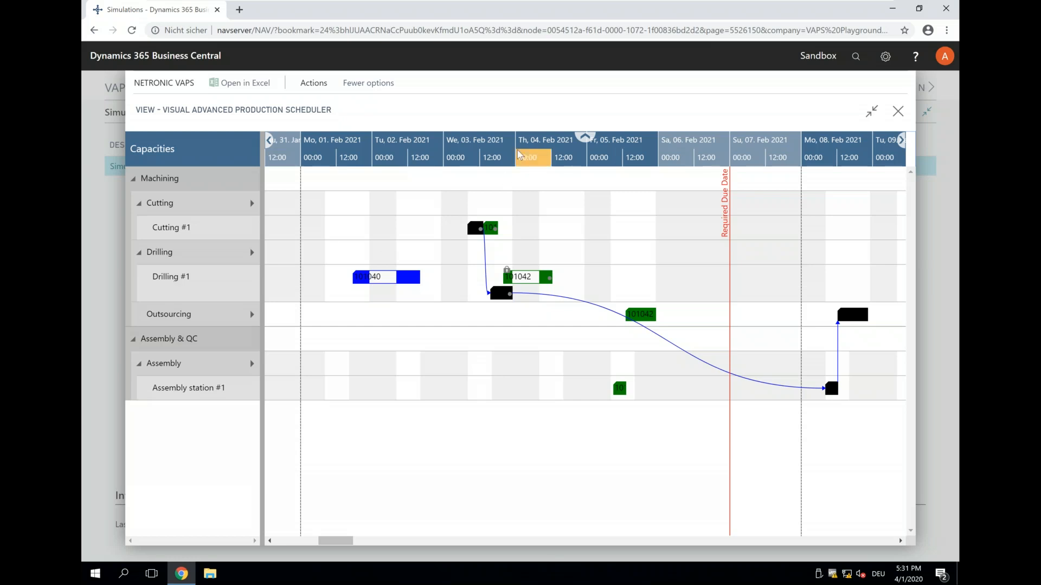
scroll(519, 154, "up", 1)
scroll(519, 155, "up", 2)
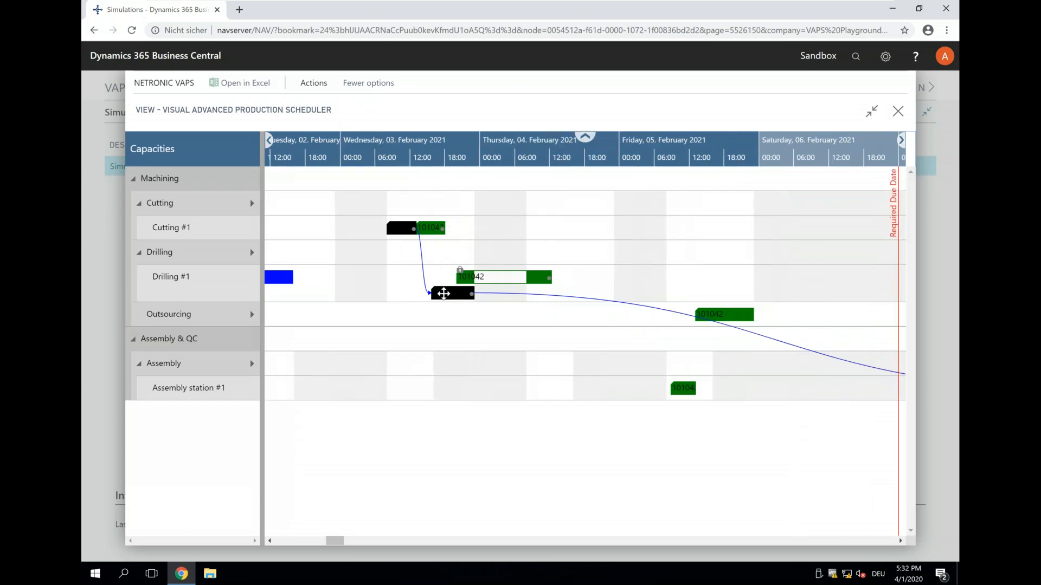
left_click_drag(460, 294, 463, 294)
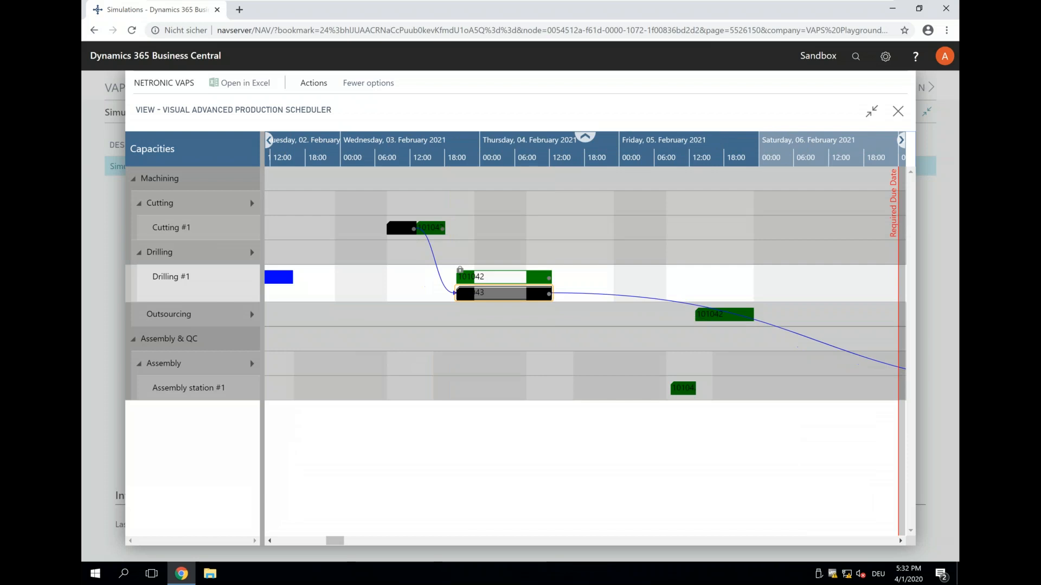
- Pin the black order's operation on Drilling #1 without capacity consumption, and inspect the details of the overlapping green operation
right_click(469, 295)
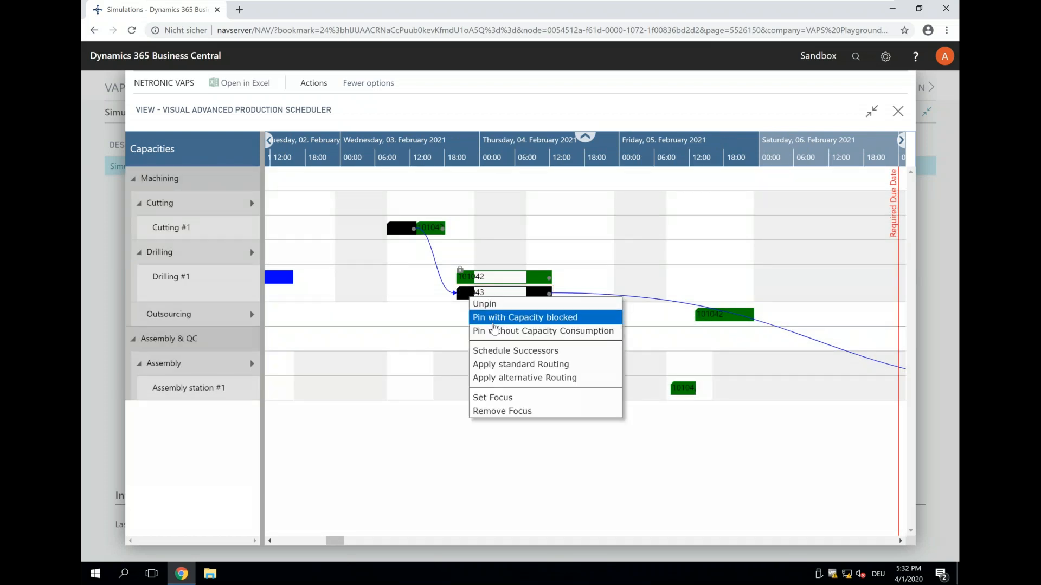
left_click(494, 330)
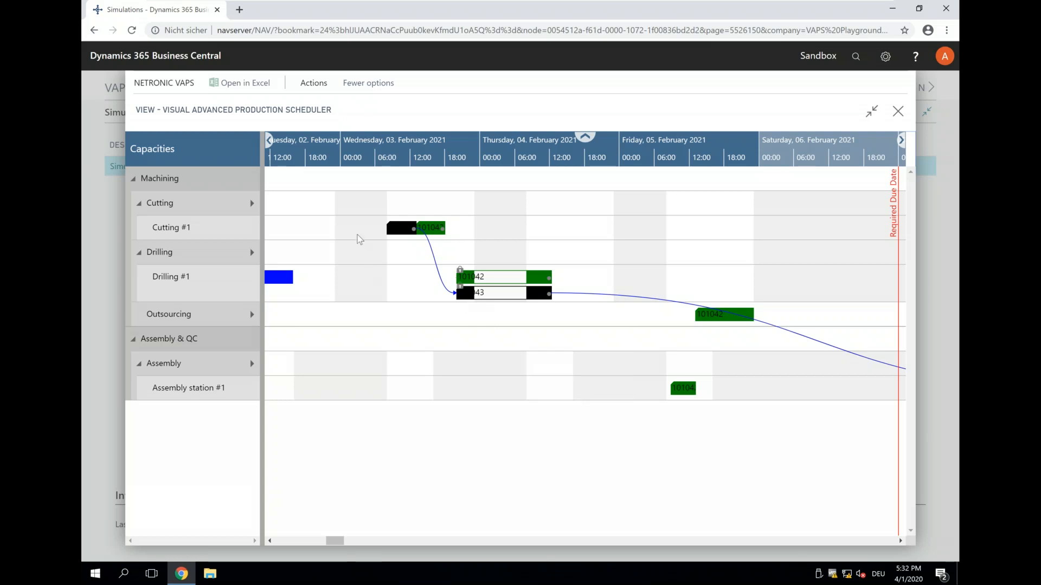
left_click_drag(326, 141, 408, 149)
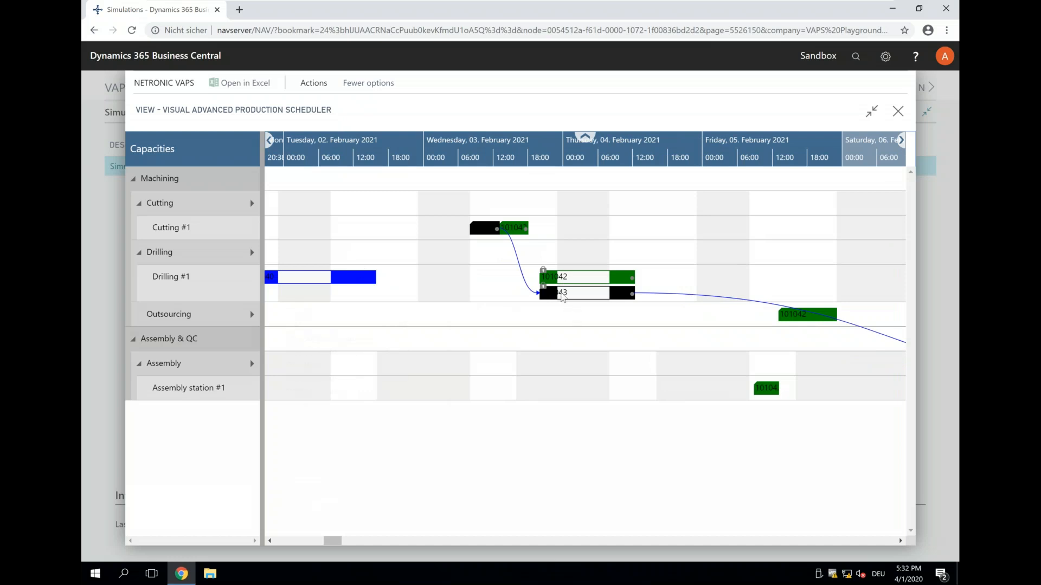
mouse_move(560, 294)
mouse_move(545, 271)
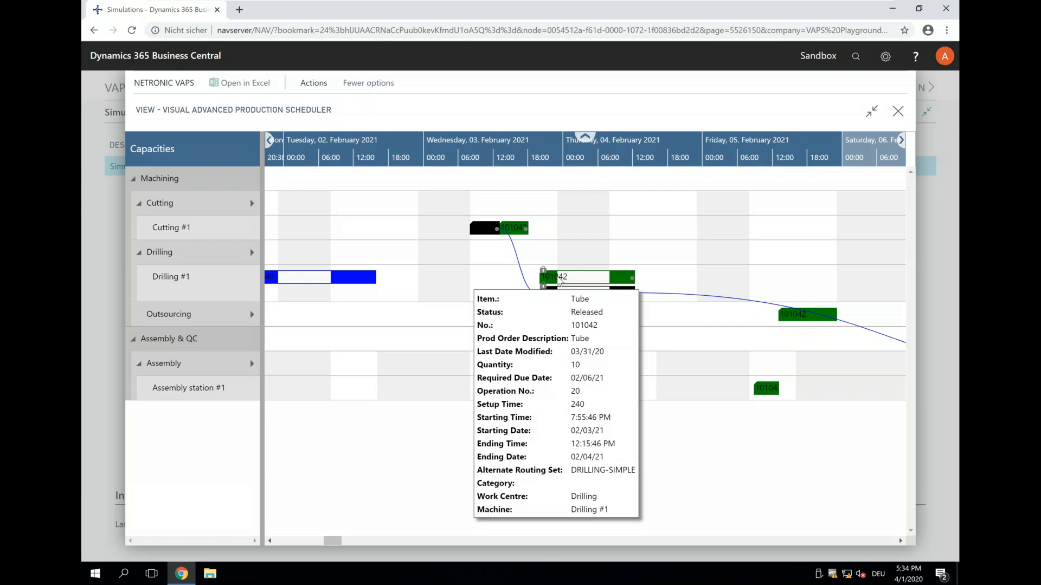
- Close the Visual Advanced Production Scheduler view and return to the webinar presentation in PowerPoint
left_click(898, 112)
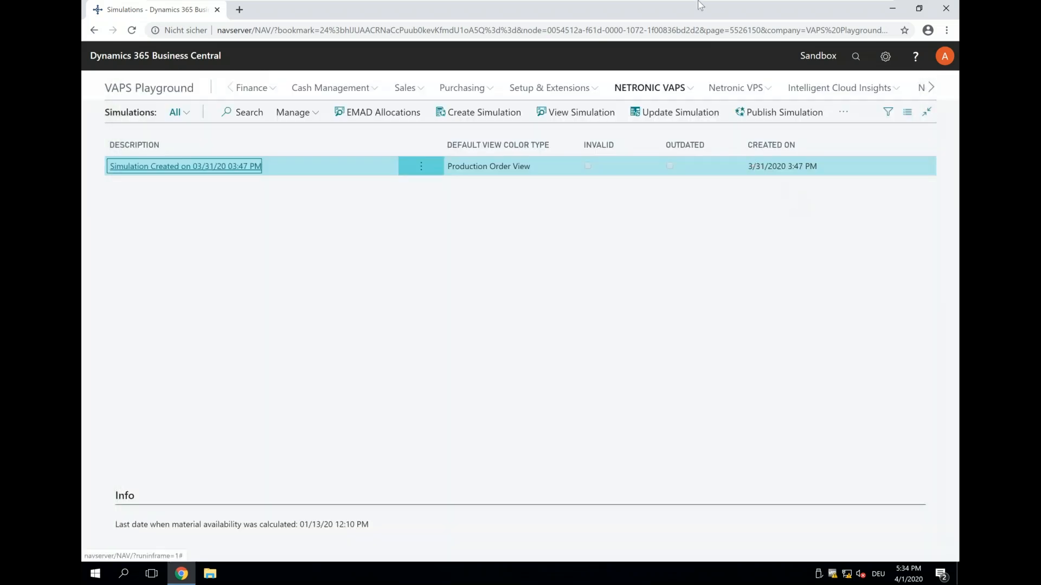
mouse_move(698, 1)
left_click(854, 8)
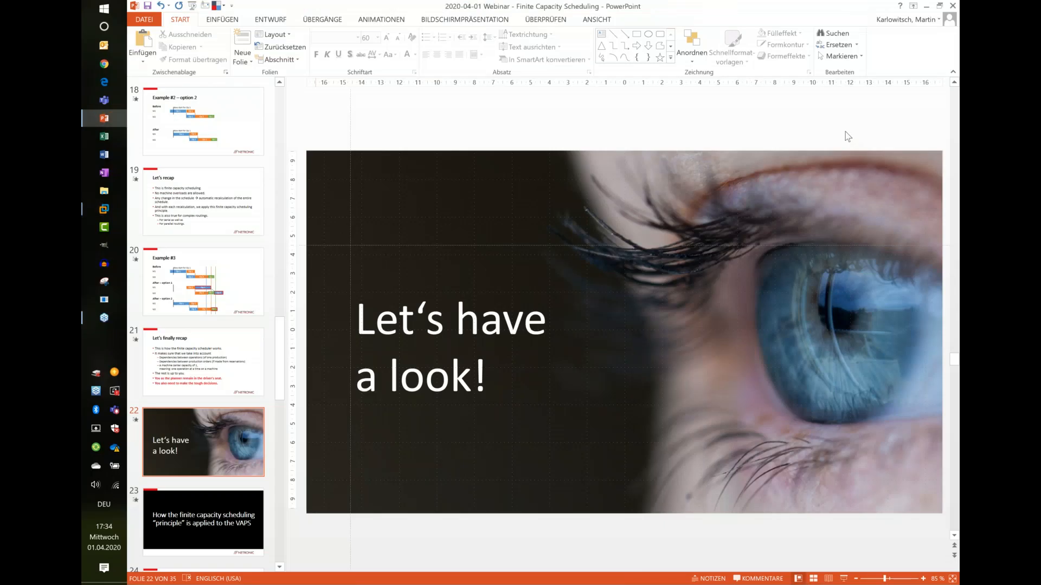
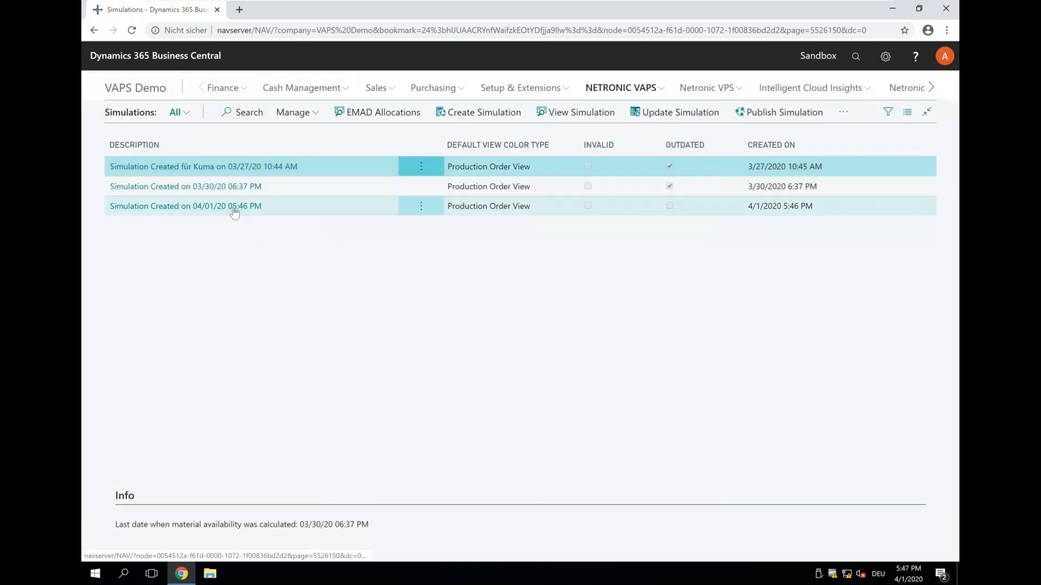
- Open the simulation created on 04/01/20 05:46 PM in the scheduler view and look over the late January to early February 2021 schedule
left_click(234, 210)
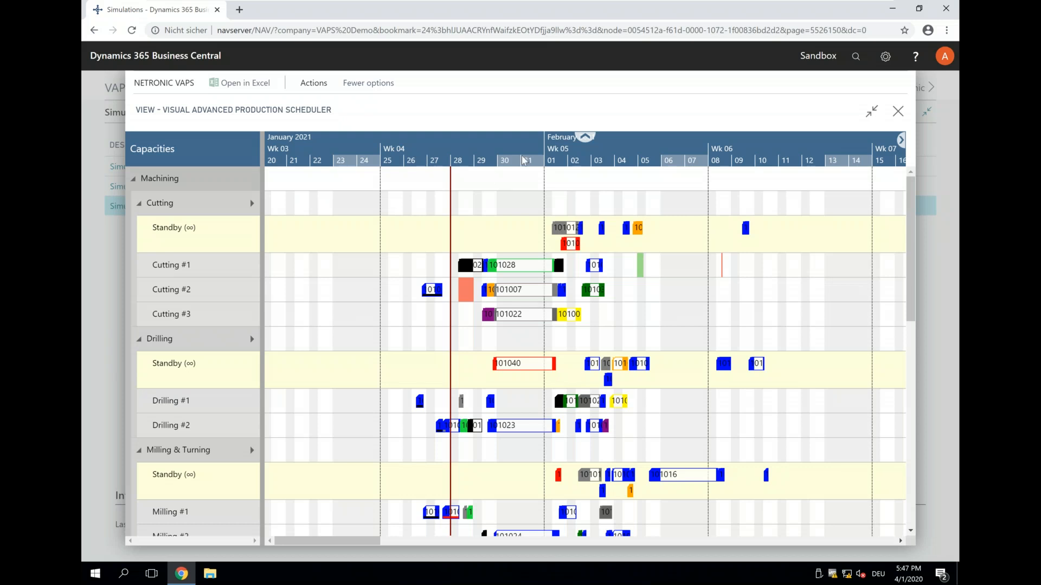
scroll(516, 148, "up", 2)
scroll(515, 147, "up", 1)
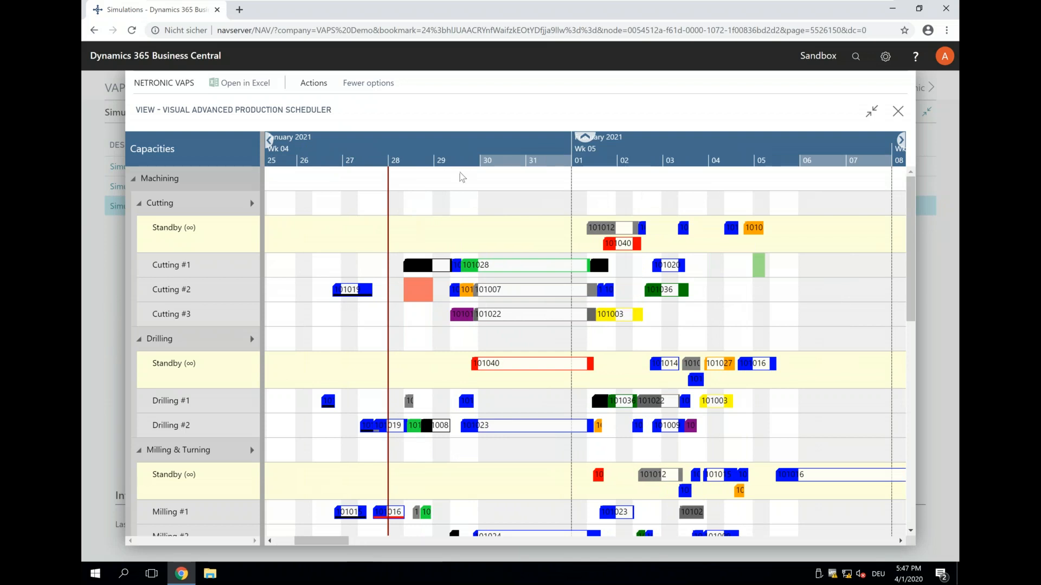
left_click_drag(472, 150, 433, 147)
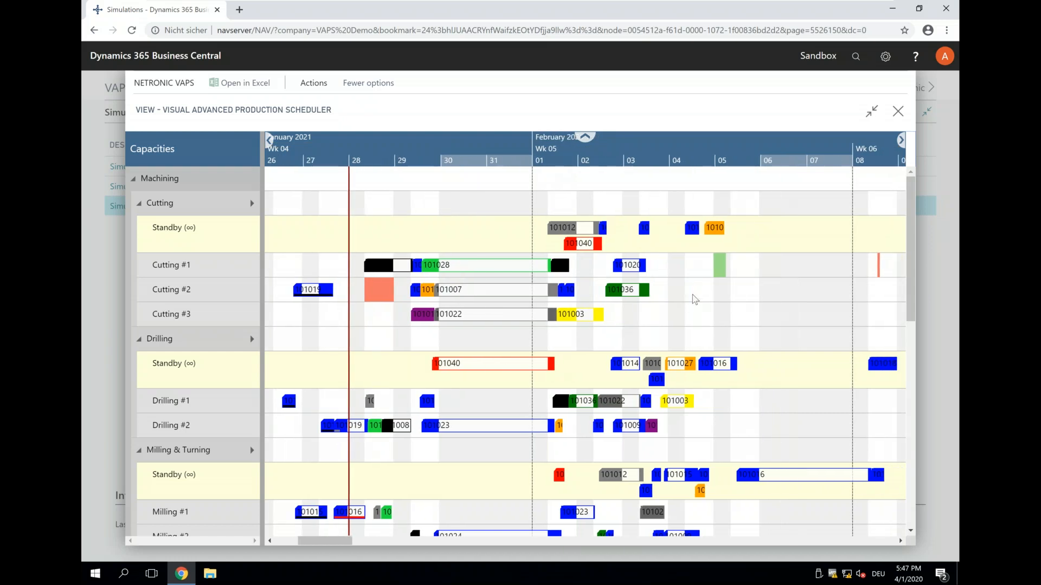
scroll(617, 276, "down", 3)
scroll(619, 284, "down", 13)
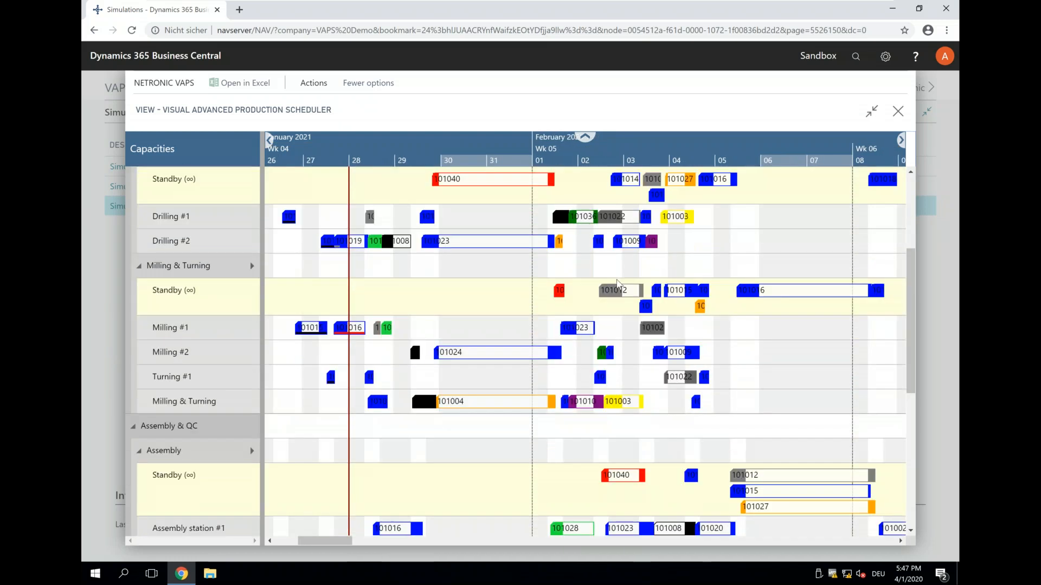
scroll(619, 284, "up", 16)
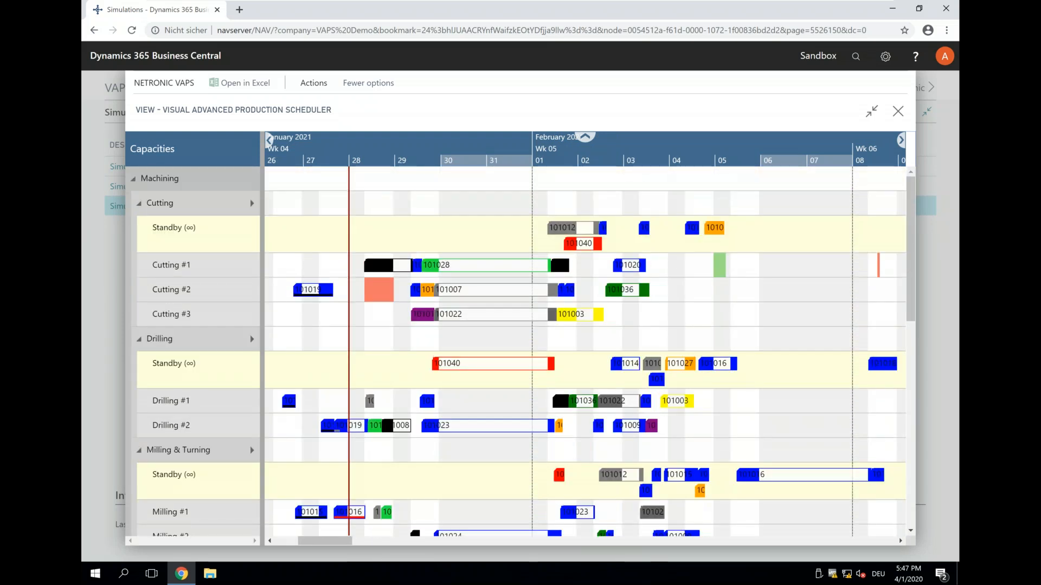
- Set the focus on the red order's long operation in the Drilling Standby row, and remove that focus again
left_click(458, 367)
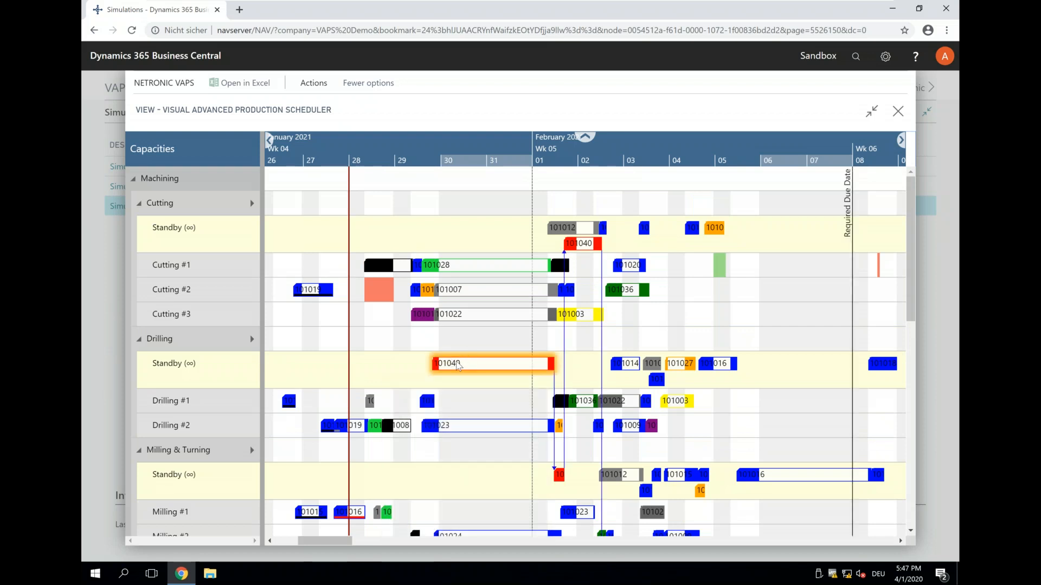
right_click(460, 367)
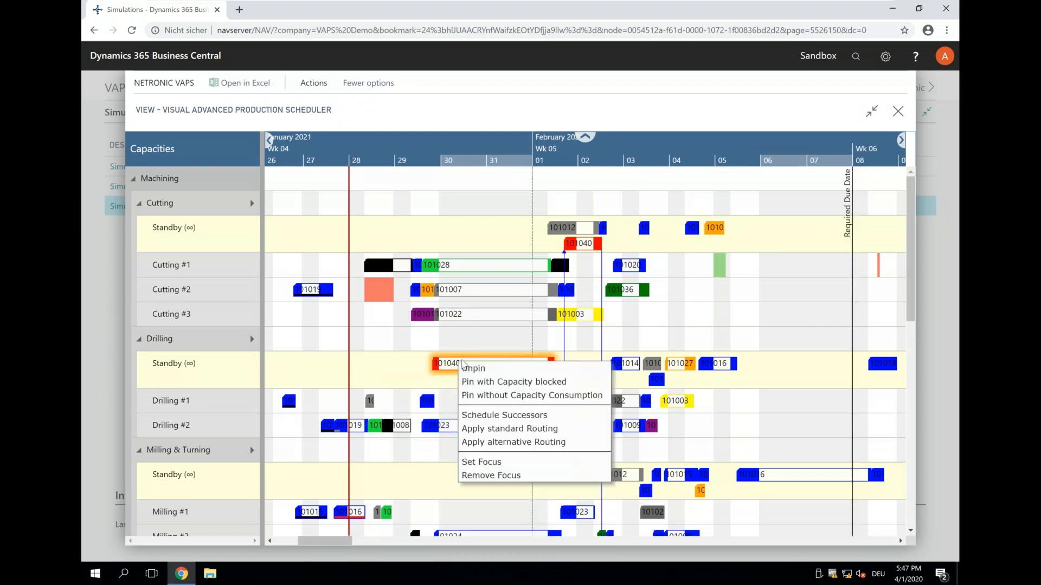
left_click(507, 463)
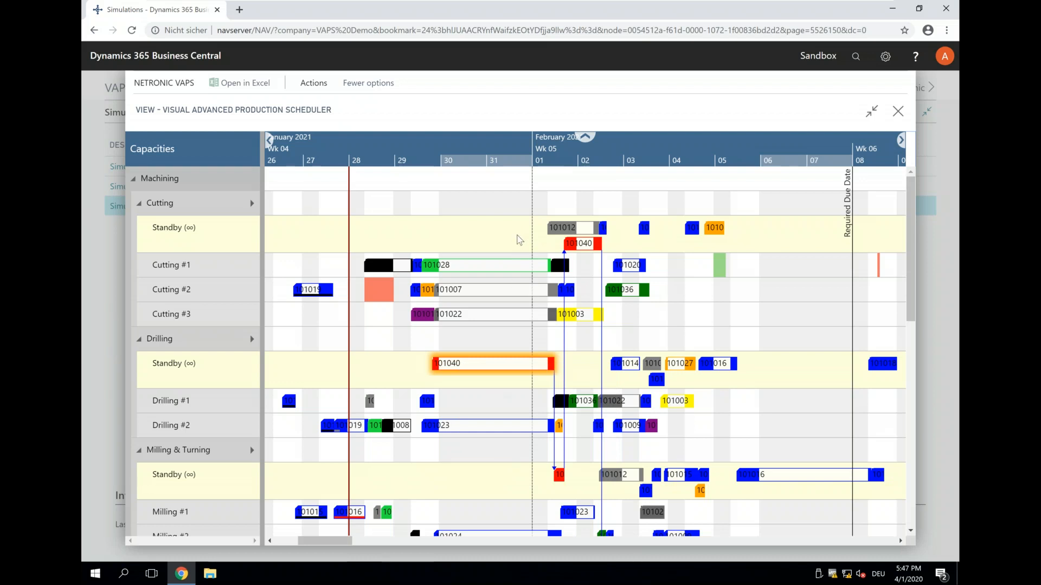
key("s")
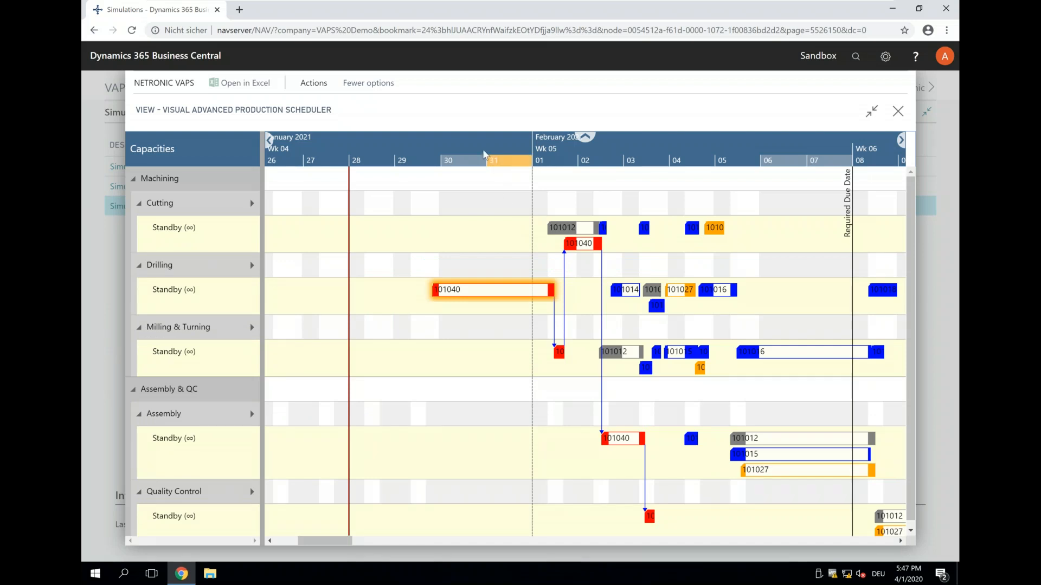
scroll(484, 154, "down", 2)
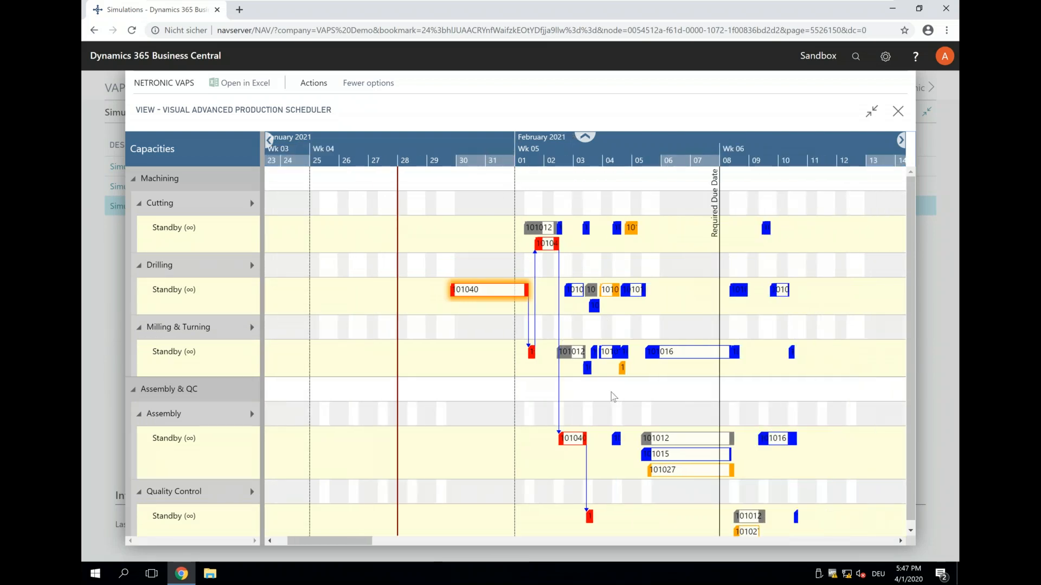
right_click(485, 294)
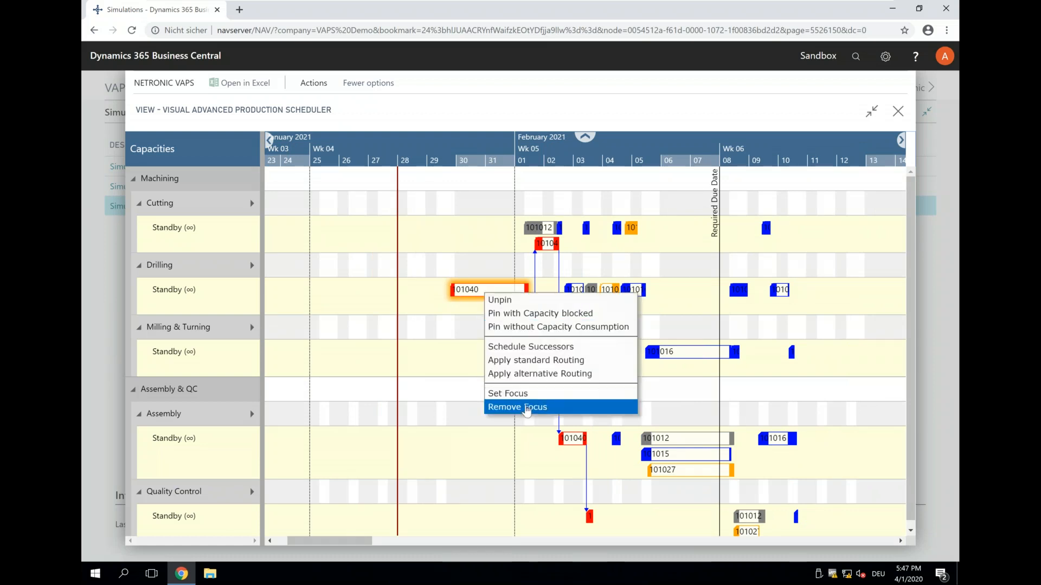
left_click(526, 407)
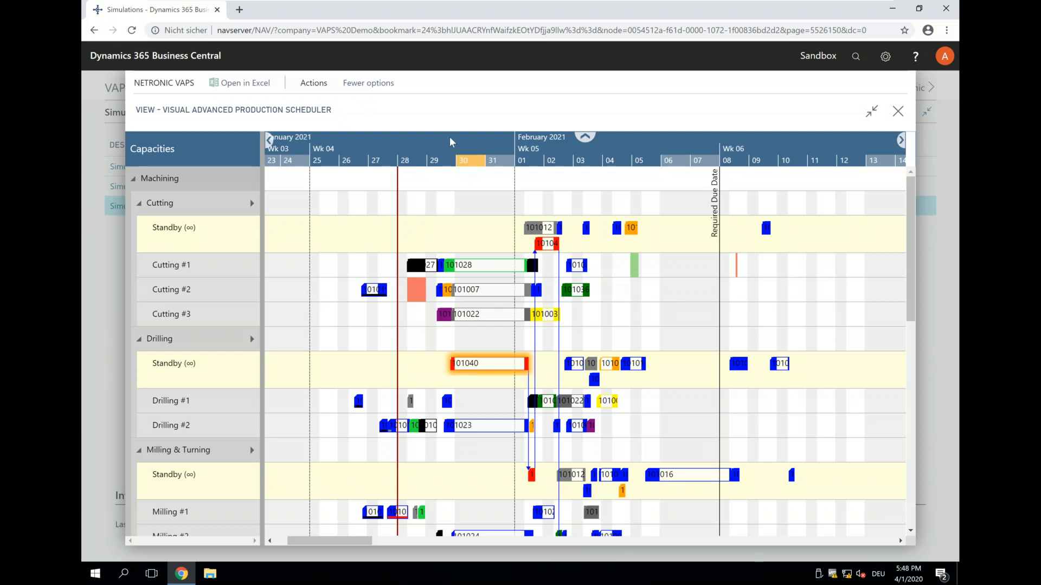
- Examine the red order's operations in the standby rows across the work centers and the details of its Drilling Standby operation
scroll(453, 142, "up", 3)
left_click_drag(524, 144, 375, 144)
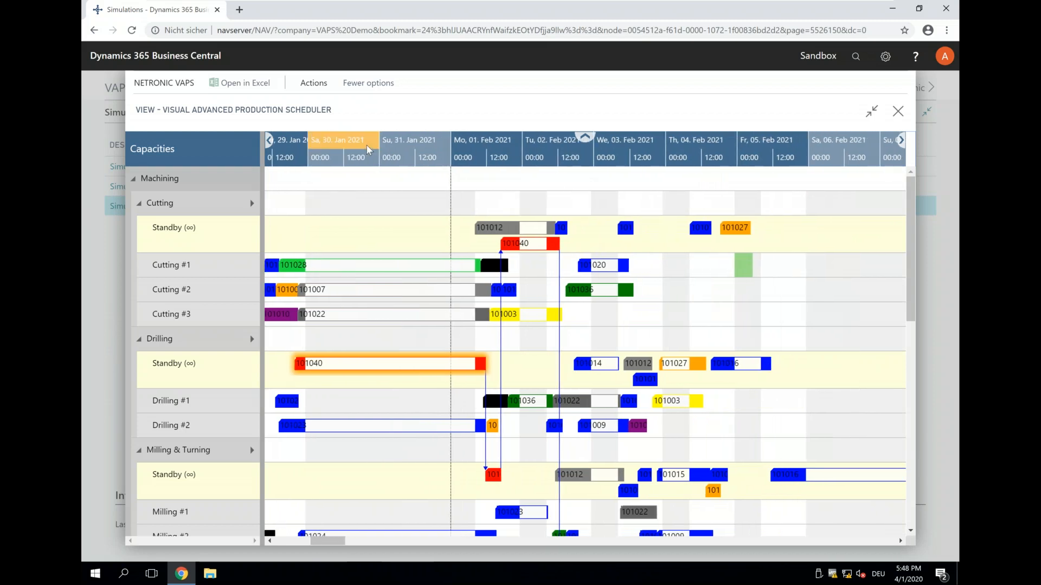
scroll(366, 144, "down", 3)
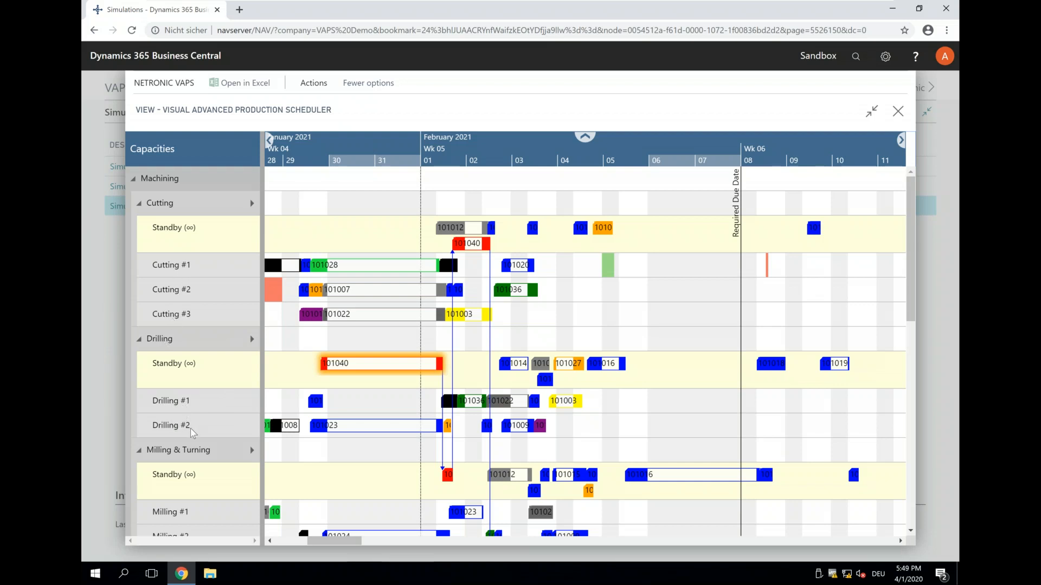
scroll(191, 428, "down", 5)
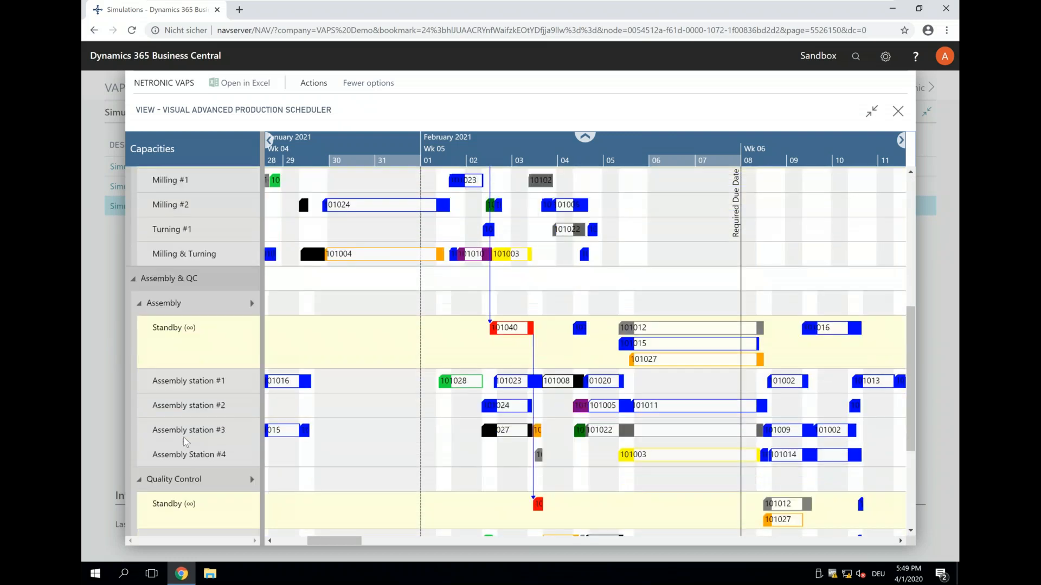
scroll(186, 440, "up", 4)
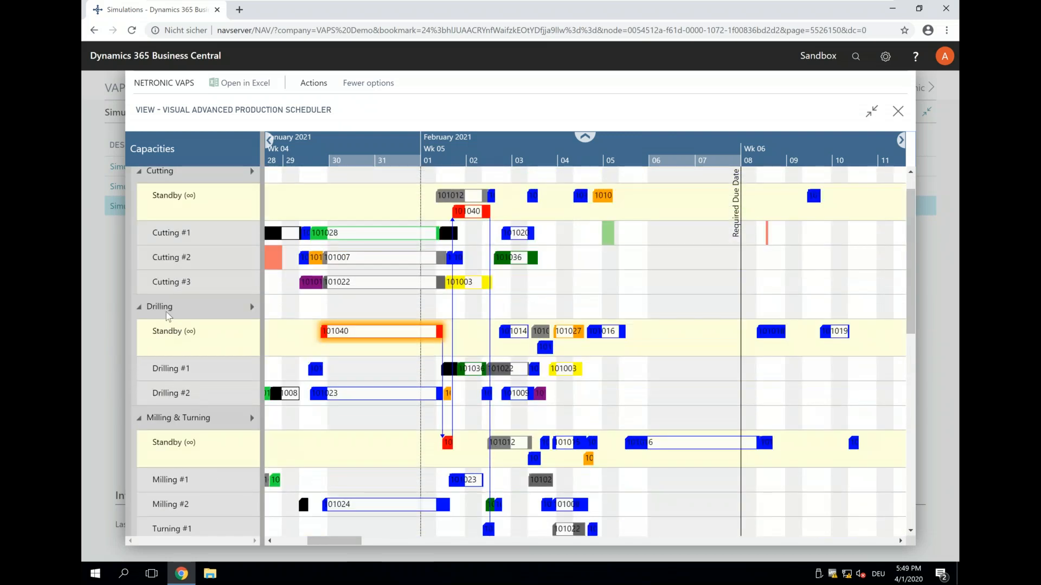
scroll(163, 271, "up", 1)
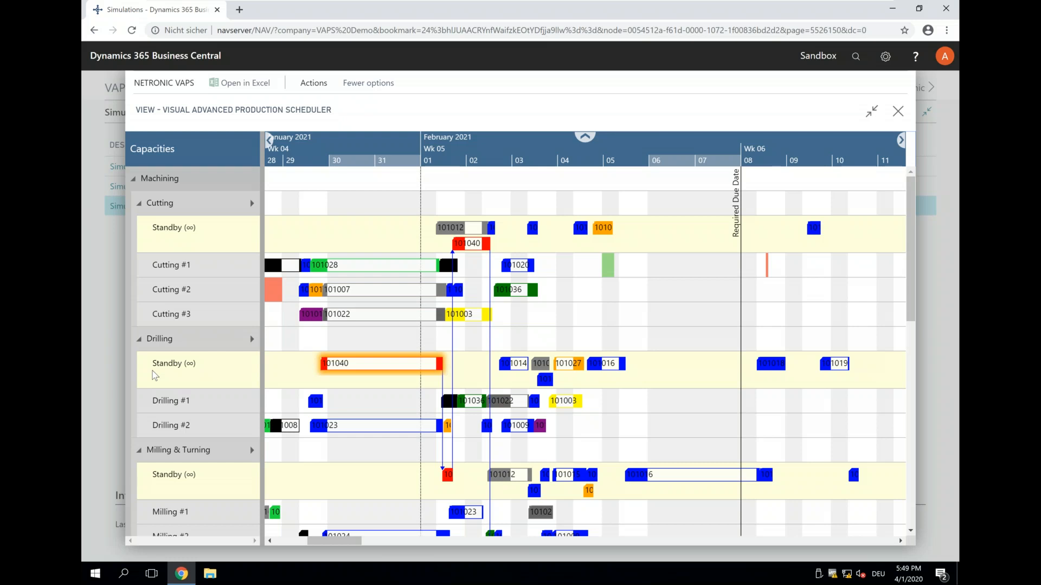
mouse_move(365, 367)
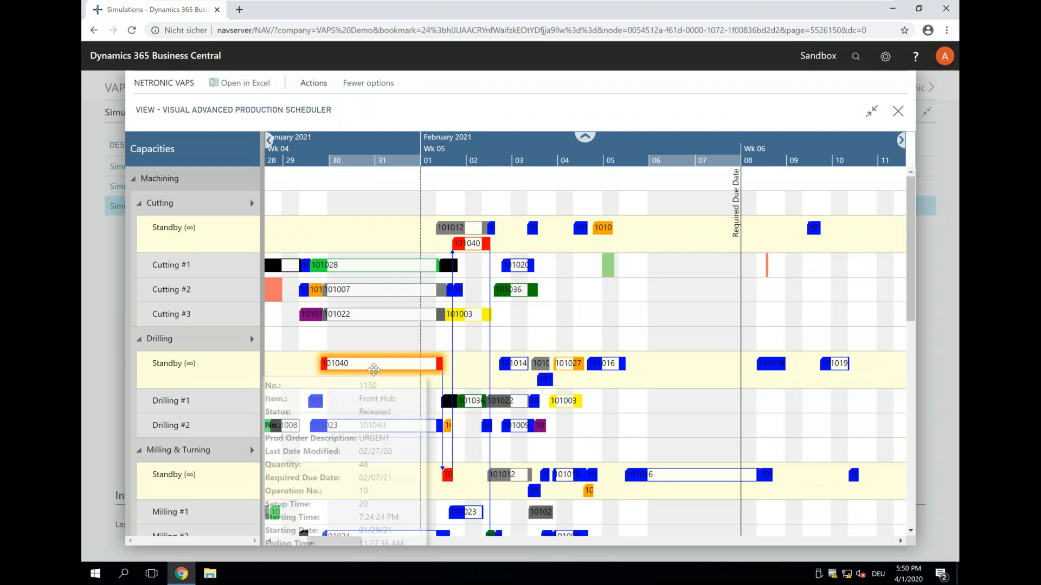
- Close the scheduler view and reopen it for the same simulation
left_click(898, 112)
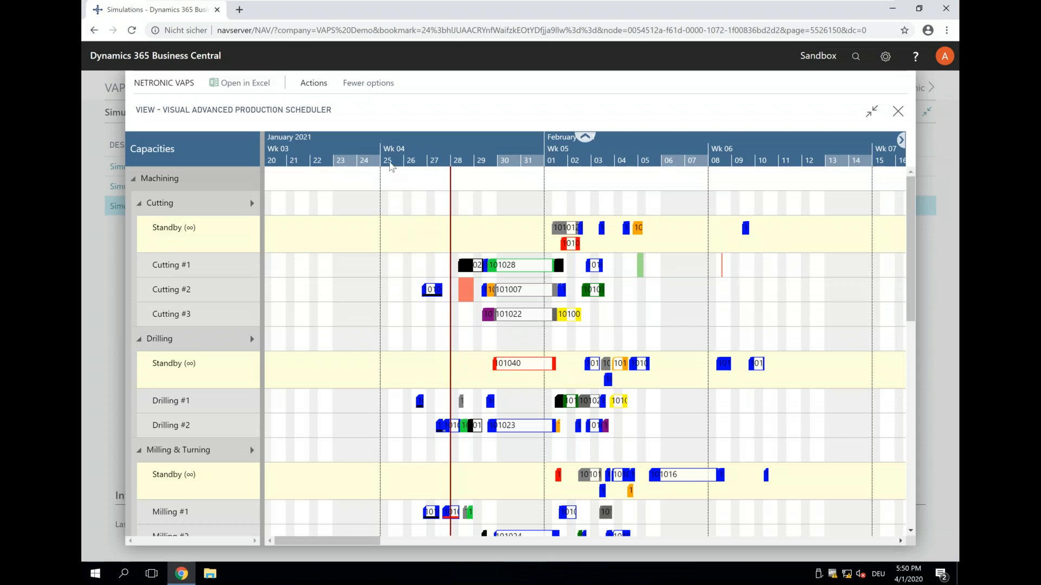
scroll(523, 145, "up", 3)
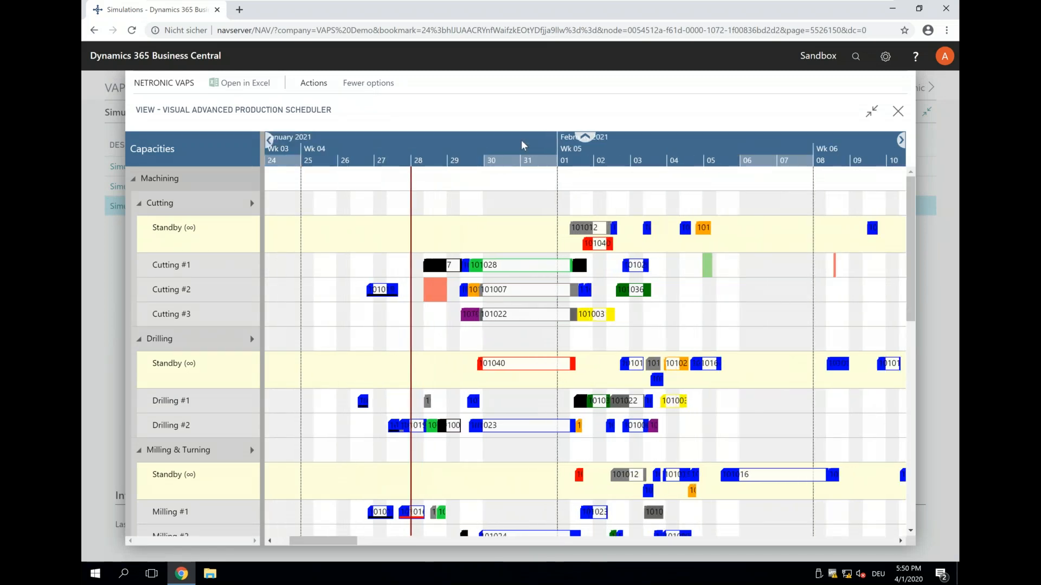
- Move the red order's operation from Drilling Standby to Drilling #1, starting about 8:09 AM on Monday, 01 February 2021
left_click(489, 366)
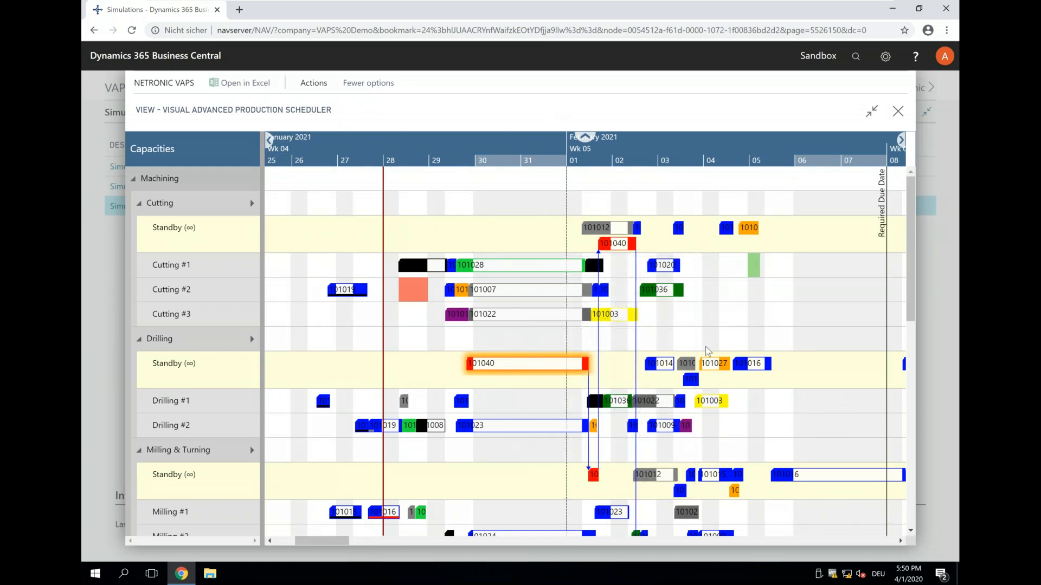
left_click_drag(573, 140, 474, 139)
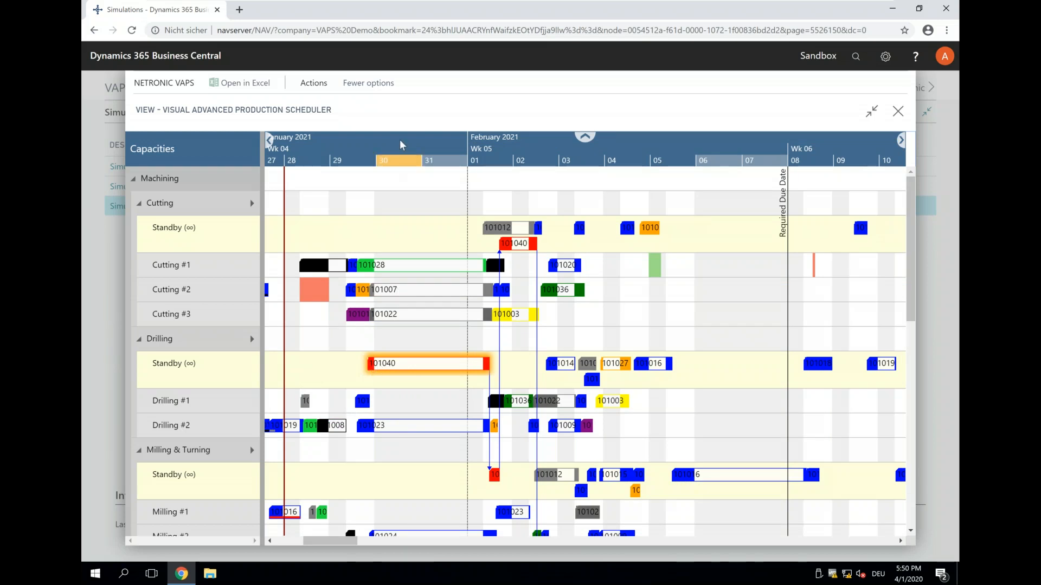
scroll(401, 144, "up", 2)
left_click_drag(454, 373, 545, 400)
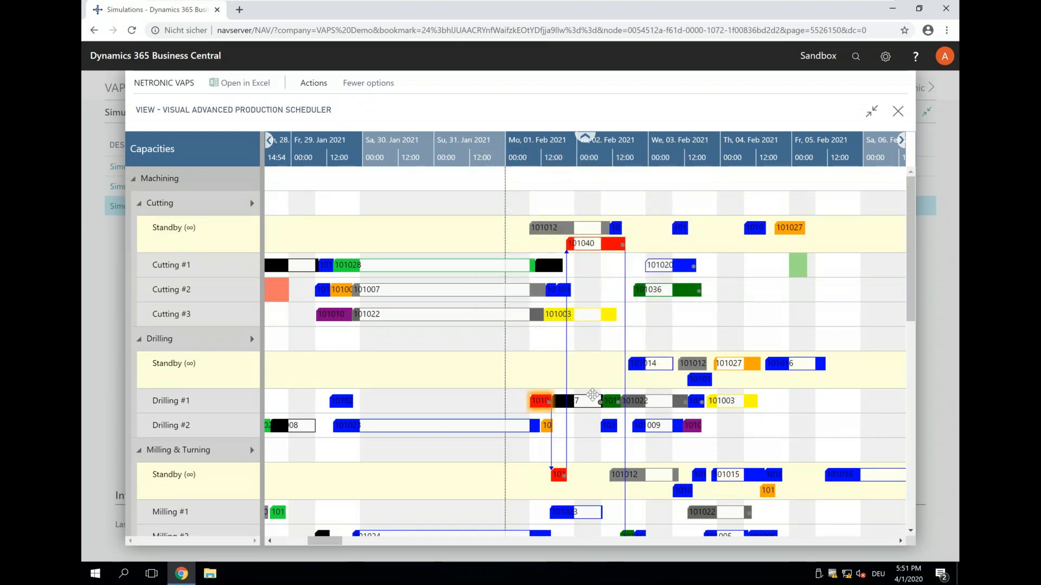
- Inspect the black order's linked operations from Drilling #1 through Assembly, and the details of the red order's operation on Drilling #1
left_click(580, 403)
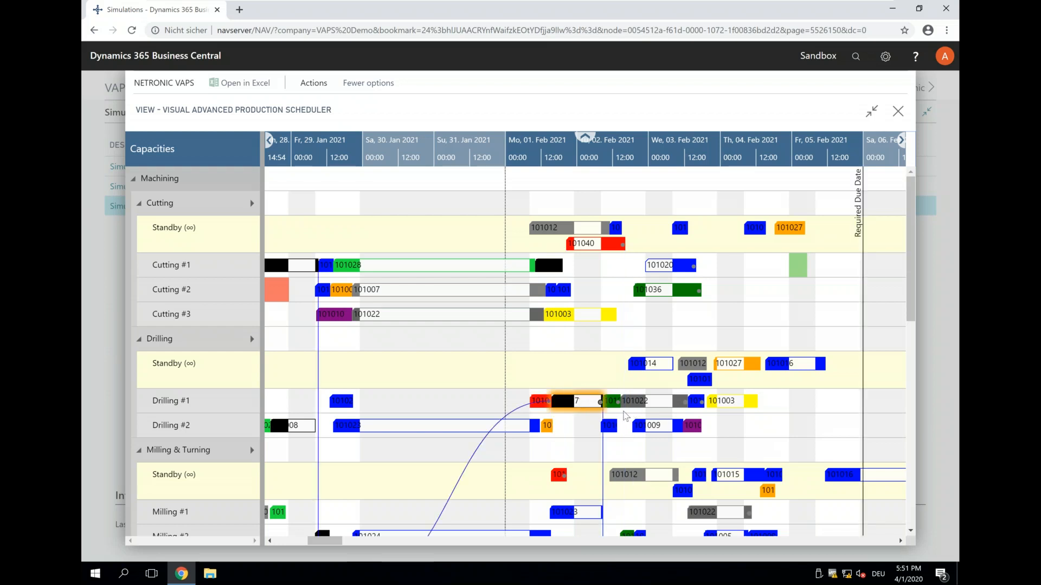
scroll(627, 417, "down", 4)
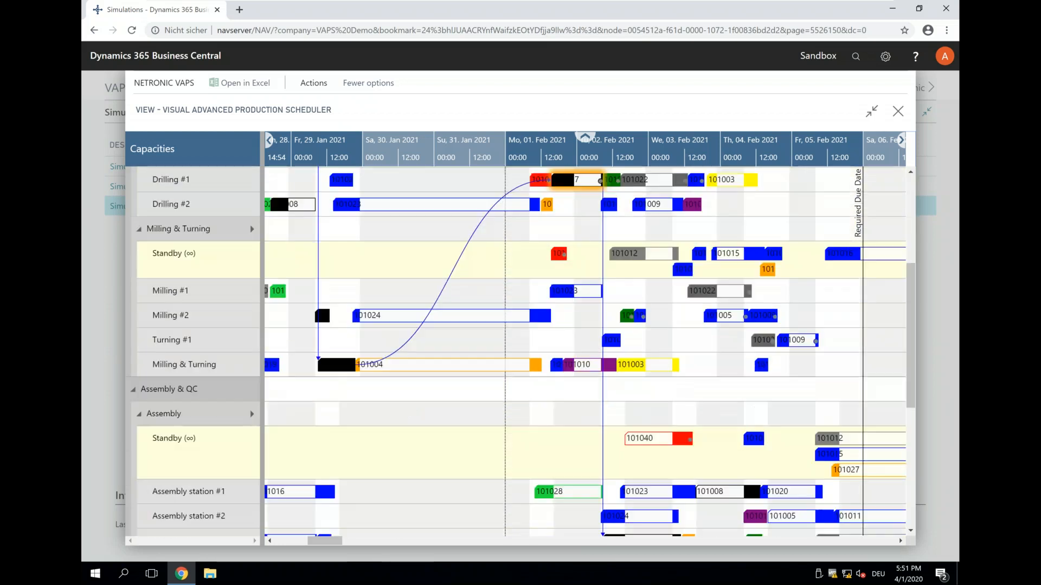
scroll(626, 515, "down", 2)
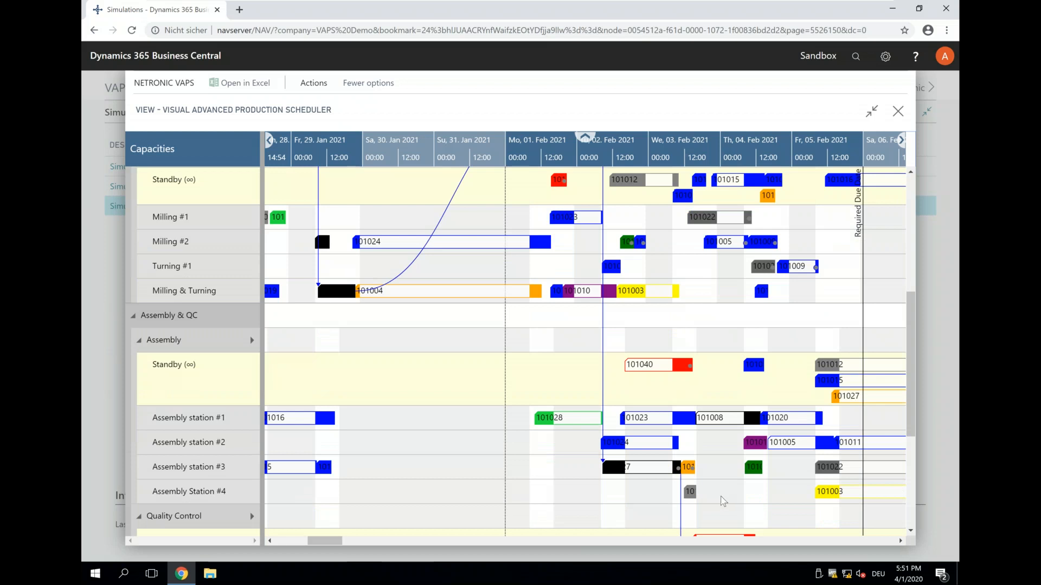
scroll(719, 496, "up", 1)
scroll(719, 495, "up", 7)
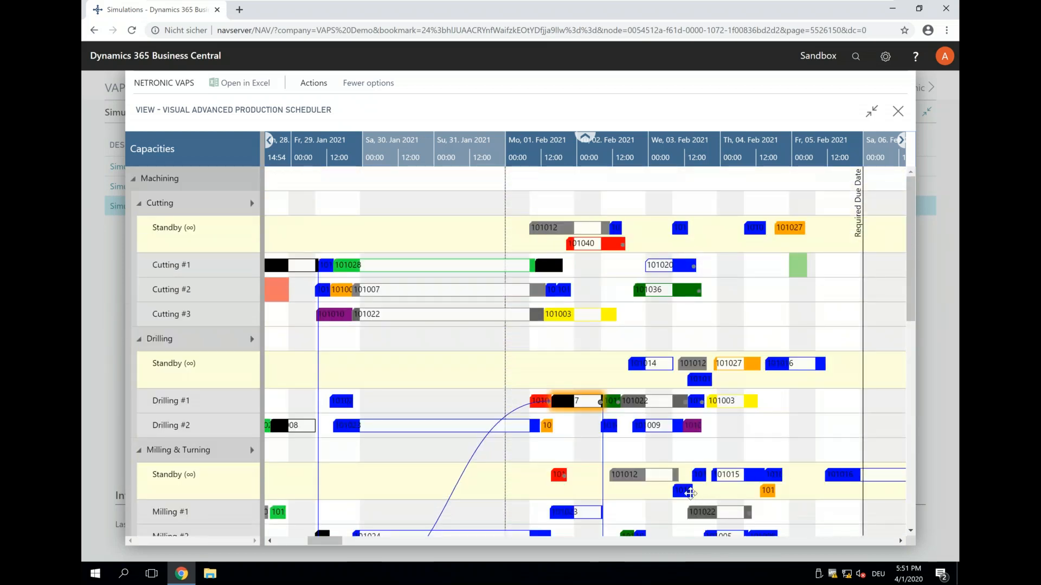
scroll(700, 491, "down", 1)
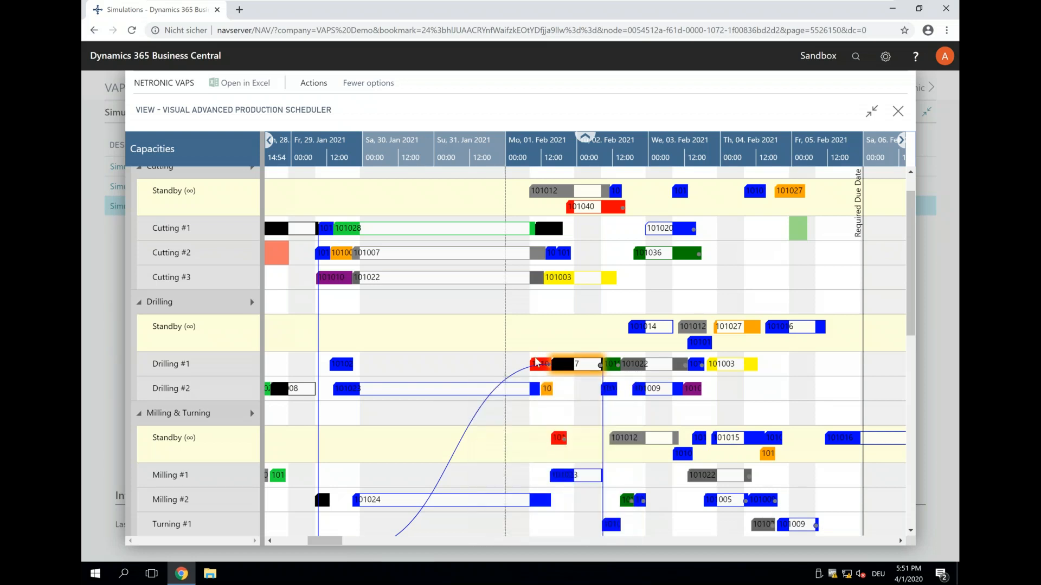
mouse_move(534, 369)
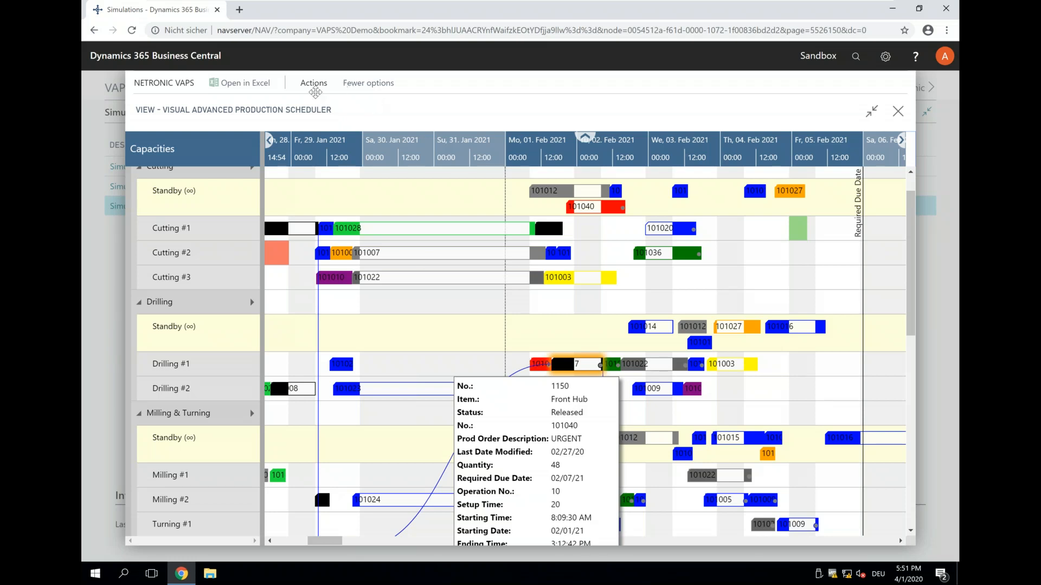
- Undo the move of the red order's operation to Drilling #1
left_click(313, 83)
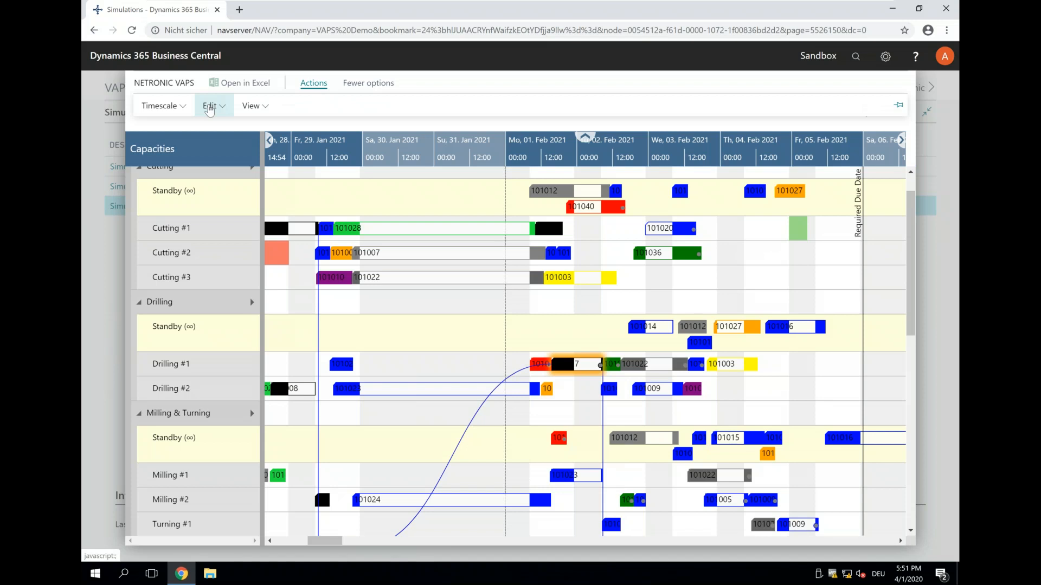
left_click(211, 106)
left_click(209, 128)
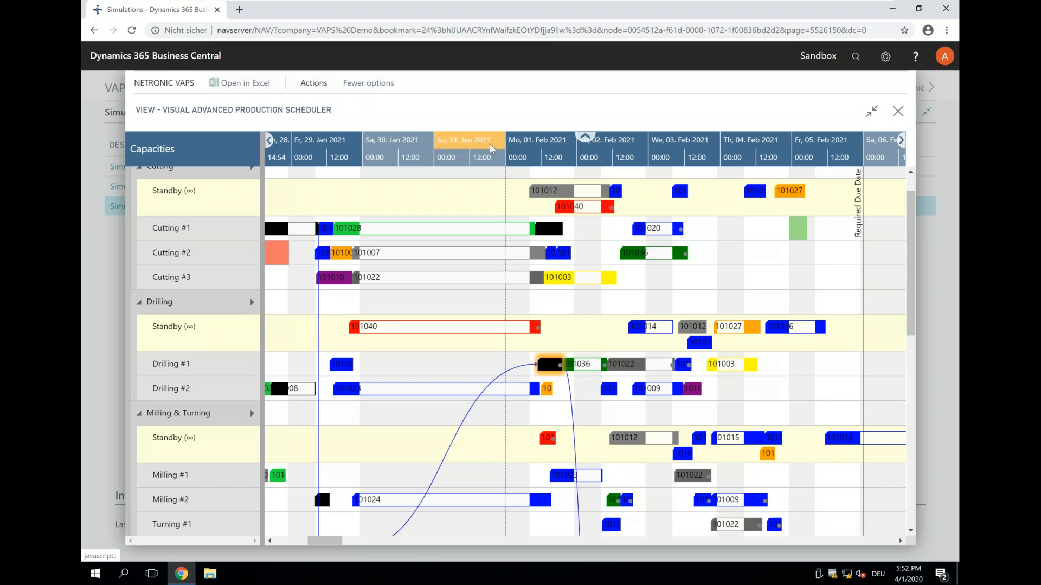
- Apply the standard routing to the red order's operation in Drilling Standby
scroll(492, 148, "down", 1)
scroll(399, 331, "down", 1)
left_click(418, 325)
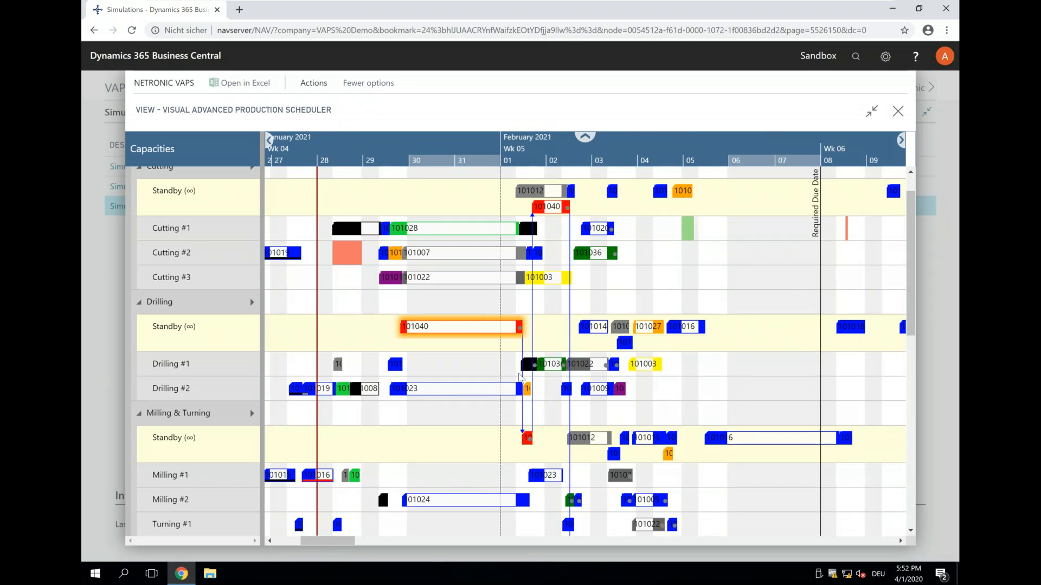
mouse_move(597, 388)
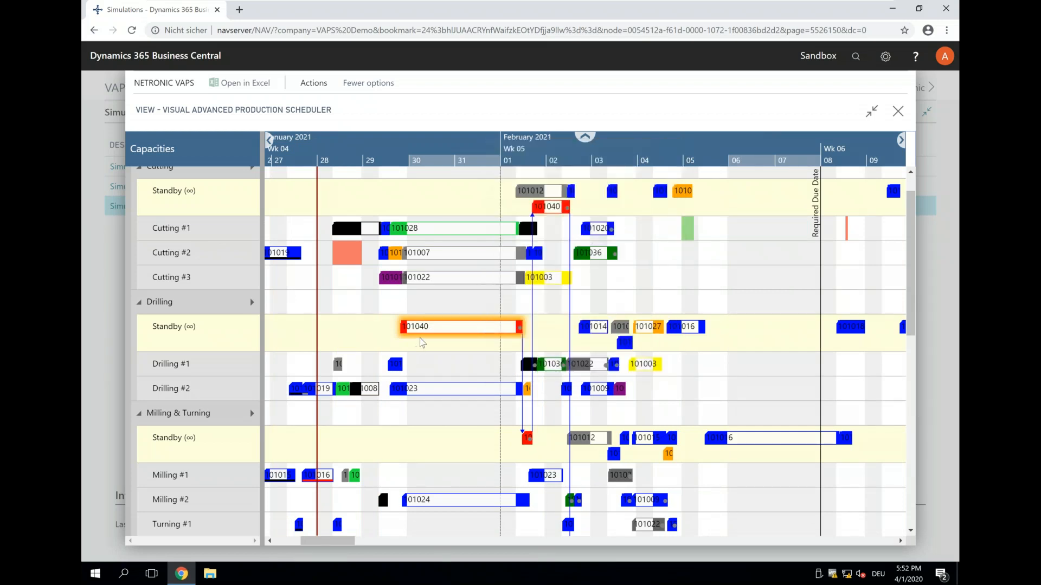
mouse_move(429, 333)
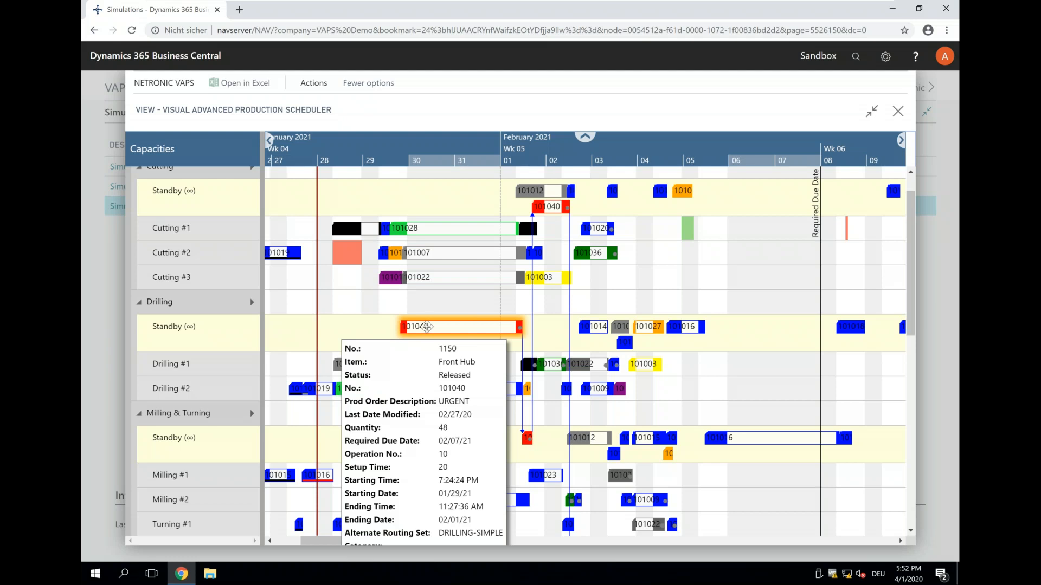
right_click(428, 326)
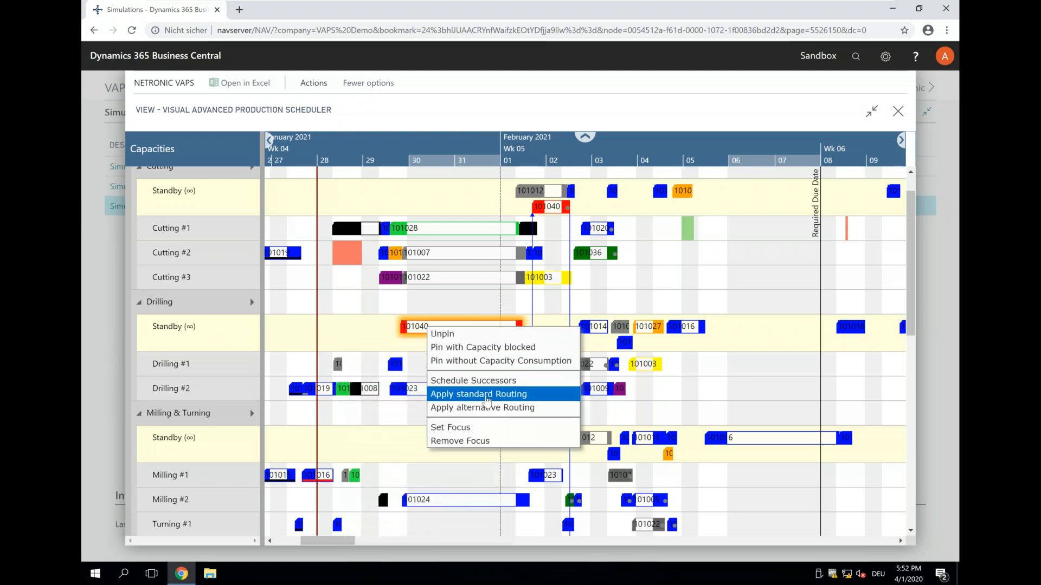
left_click(482, 395)
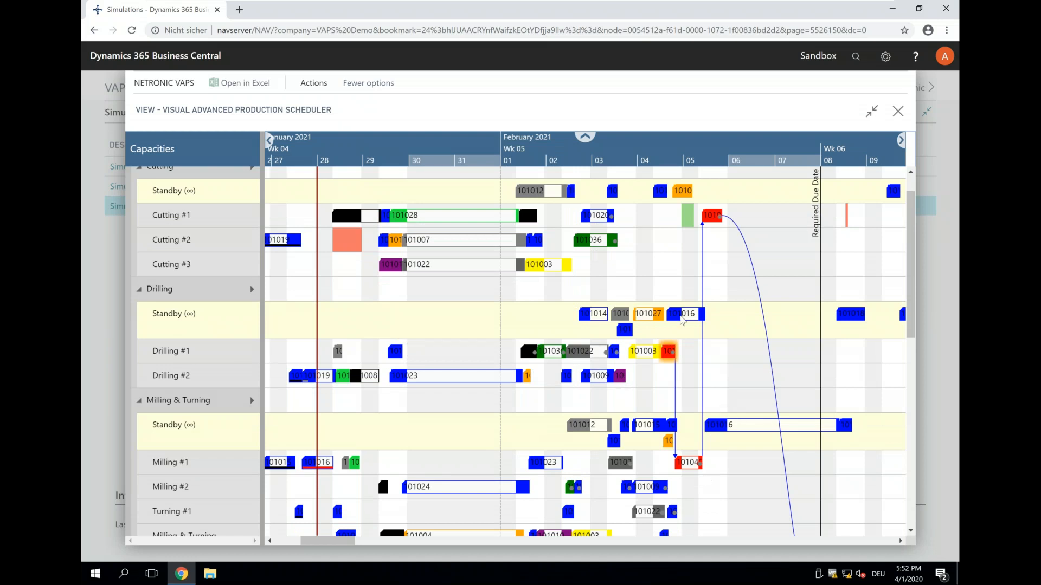
- Examine the red order's linked operations from Cutting #1 through Assembly station #2 and Inspection Table #1 against its required due date
left_click(706, 218)
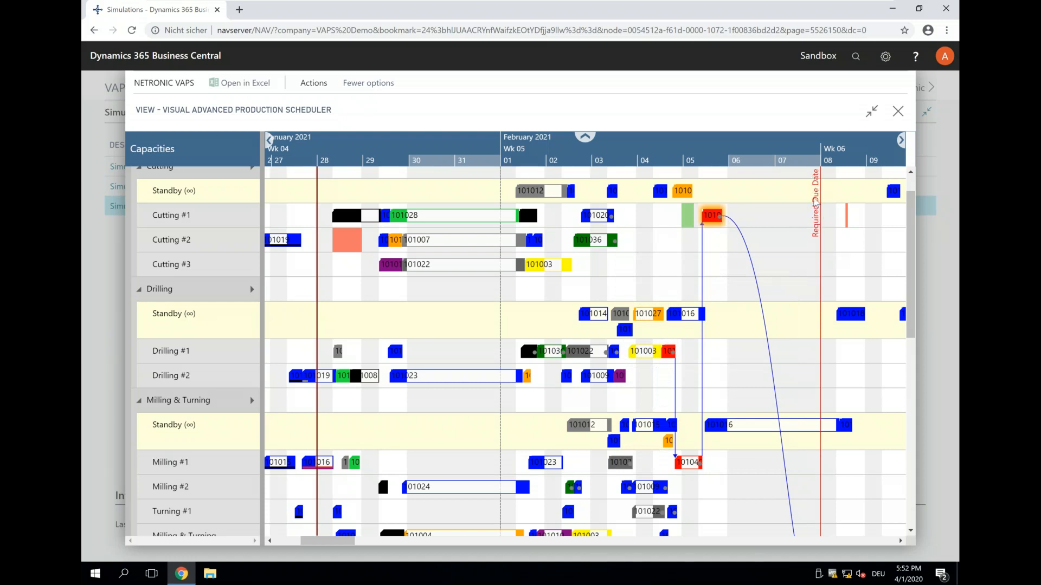
left_click_drag(702, 144, 594, 144)
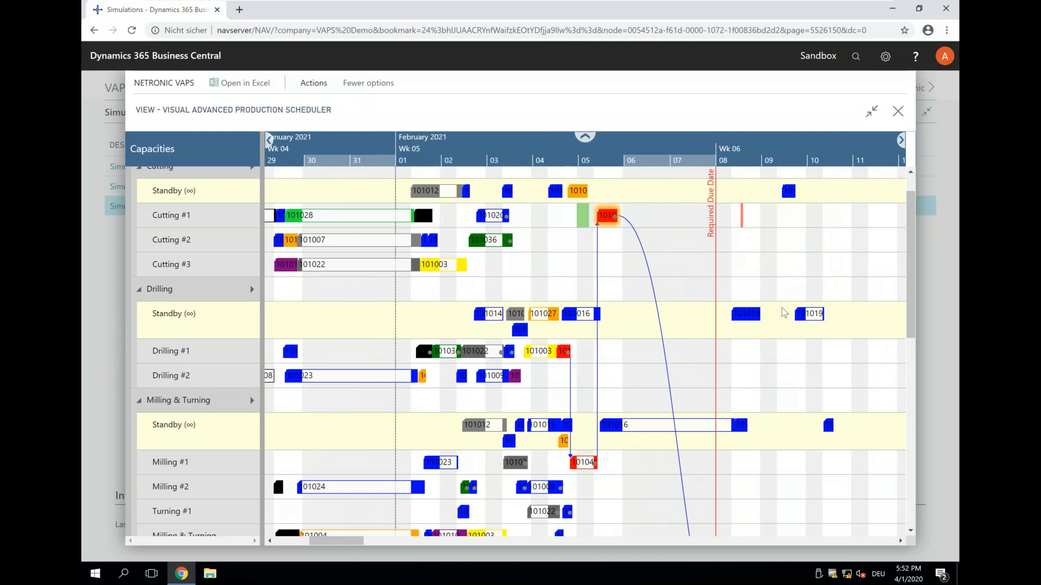
scroll(779, 333, "down", 5)
scroll(779, 334, "down", 2)
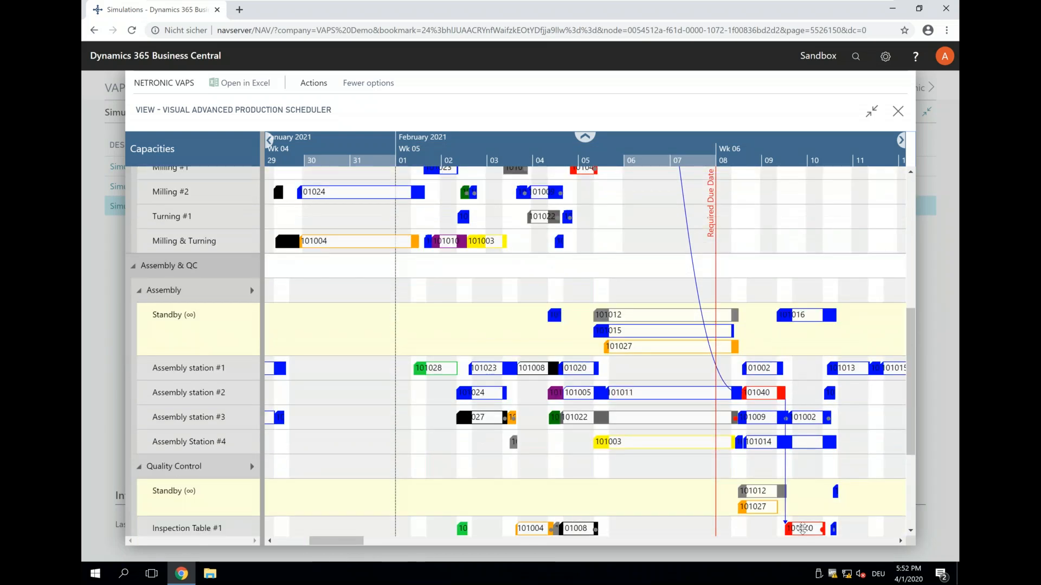
- Undo the standard routing applied to the red order
scroll(635, 418, "up", 4)
scroll(636, 417, "up", 3)
left_click(302, 87)
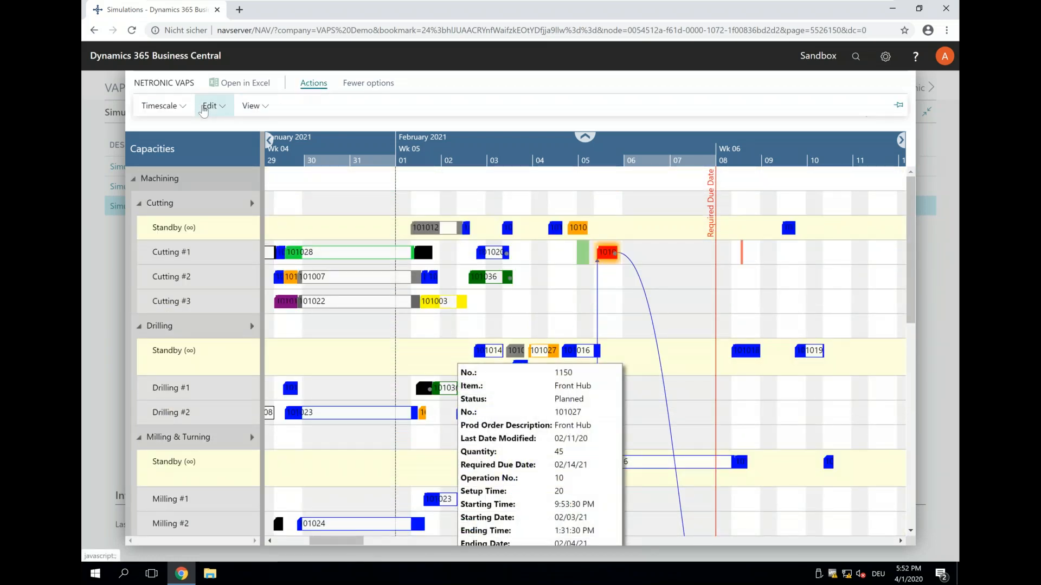
left_click(203, 111)
left_click(216, 126)
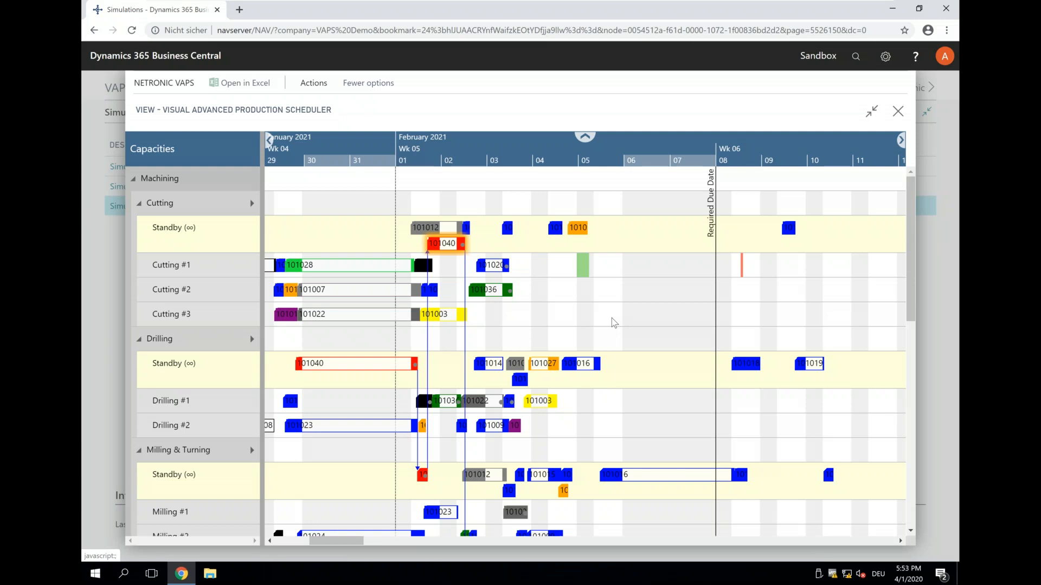
- Open the released production order behind the red operation in Drilling Standby and display the routing of its line
mouse_move(307, 363)
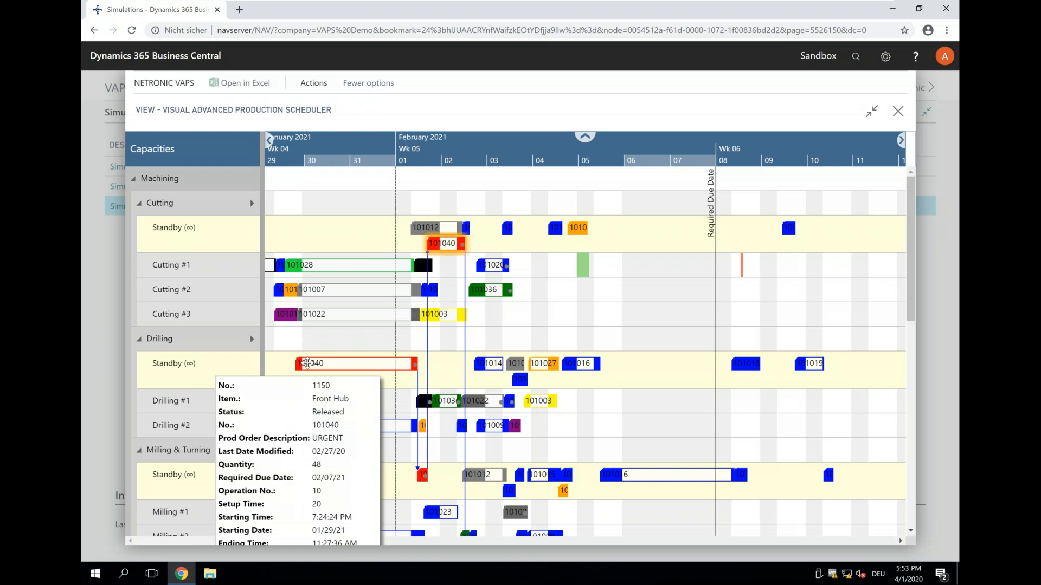
double_click(307, 363)
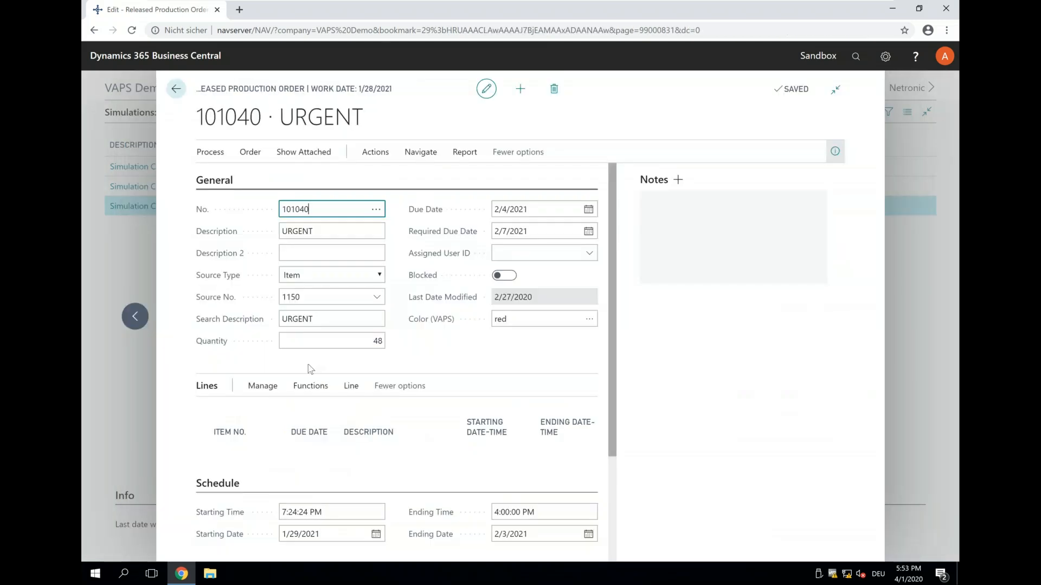
left_click(352, 390)
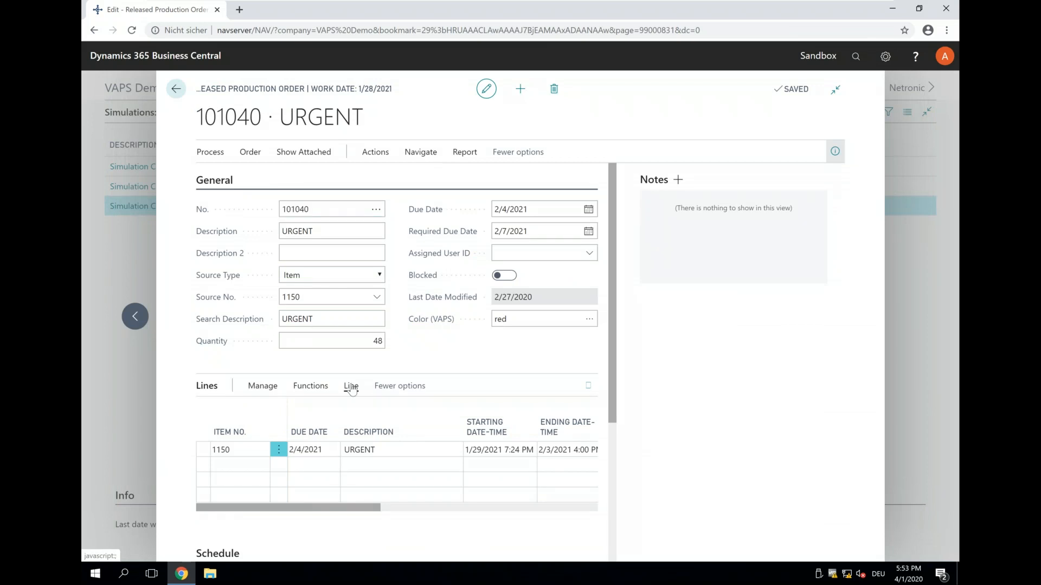
left_click(335, 433)
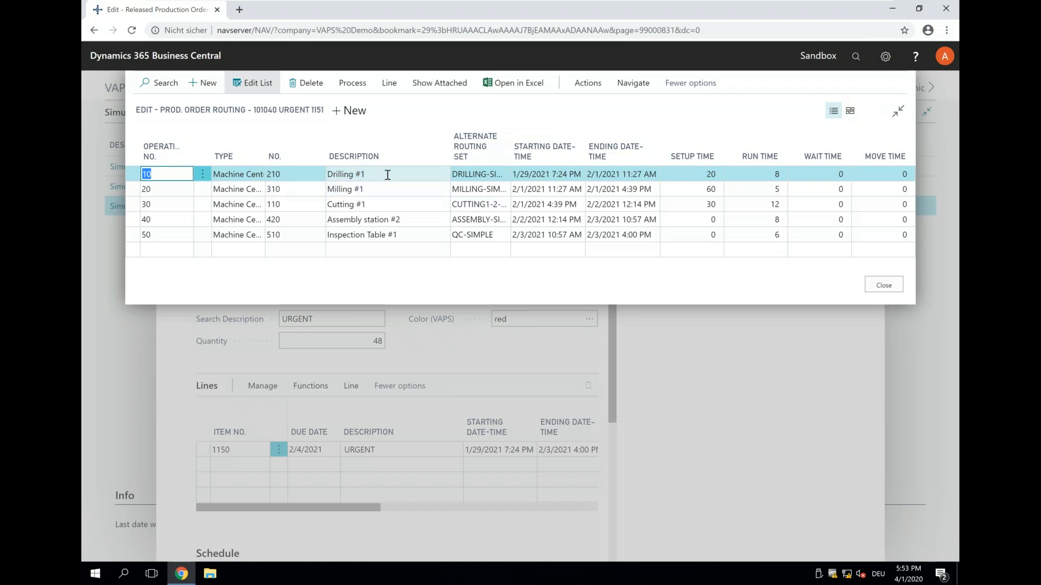
- Look up the alternate routing list of operation 10, Drilling #1, and leave it without choosing another machine center
left_click(477, 174)
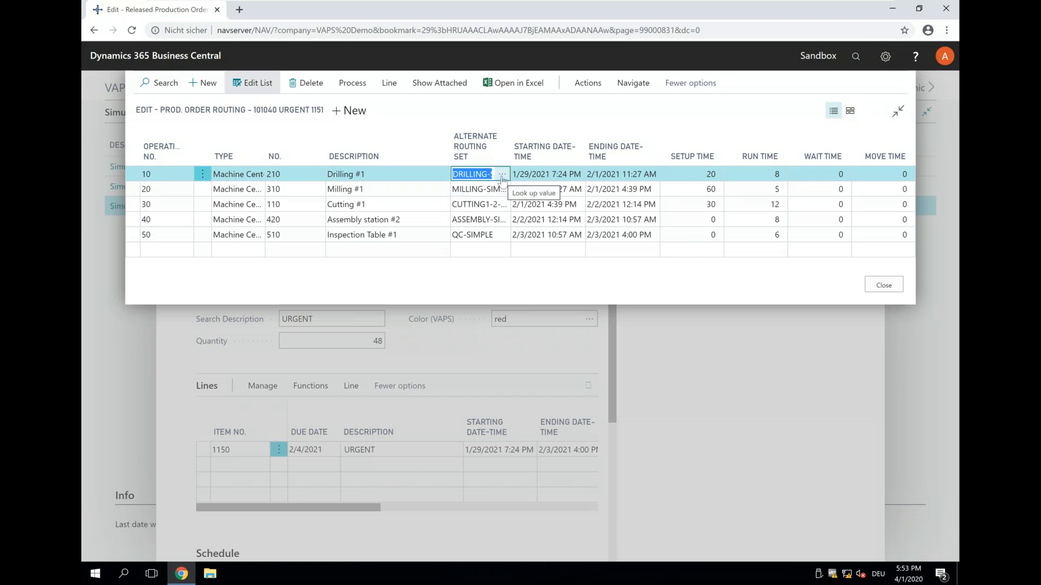
left_click(502, 180)
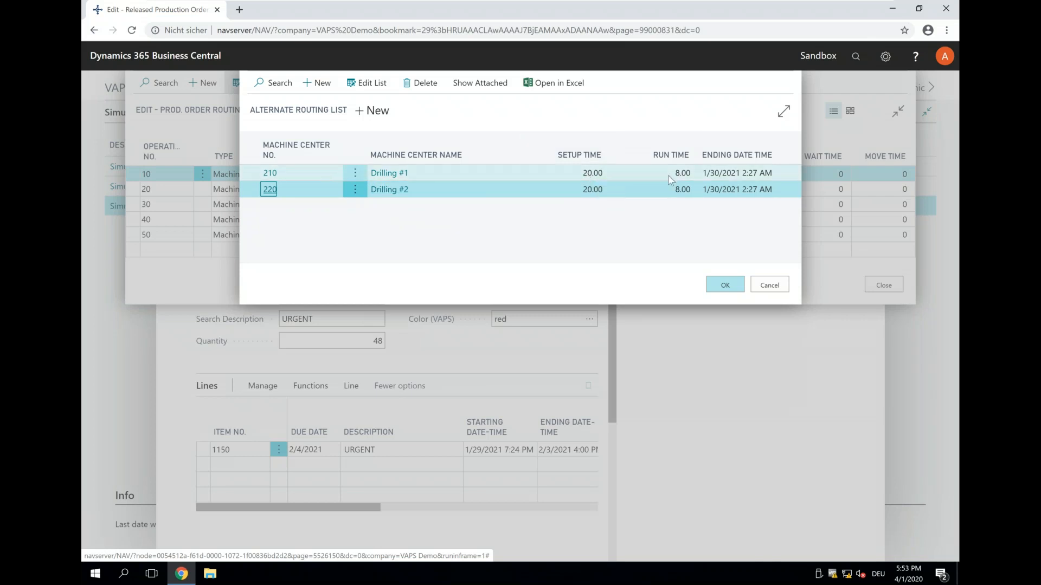
left_click(769, 286)
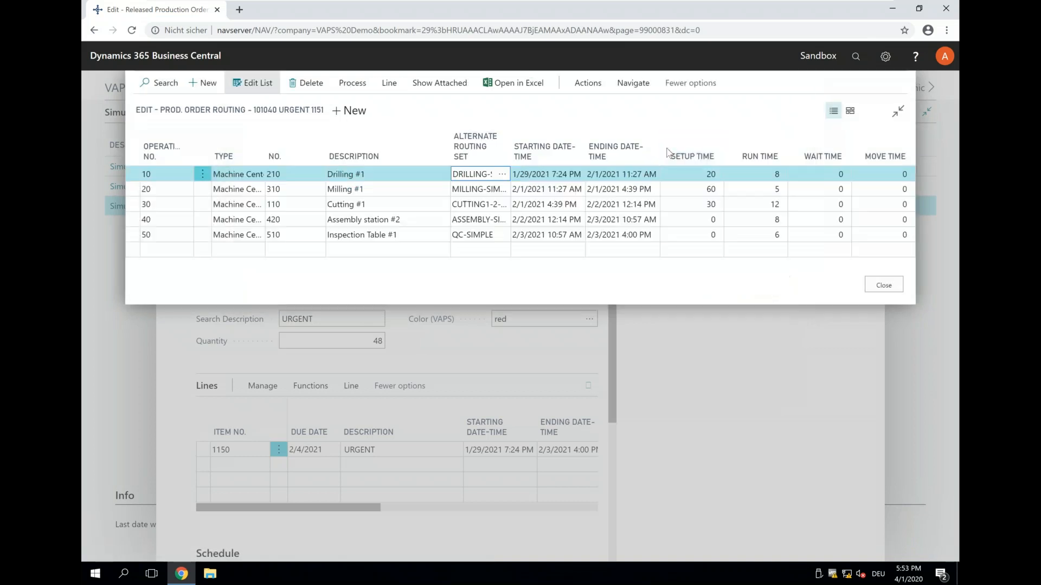
- Look up the alternate routing list of operation 30, Cutting #1, without choosing a machine center, and return to the scheduler
left_click(498, 206)
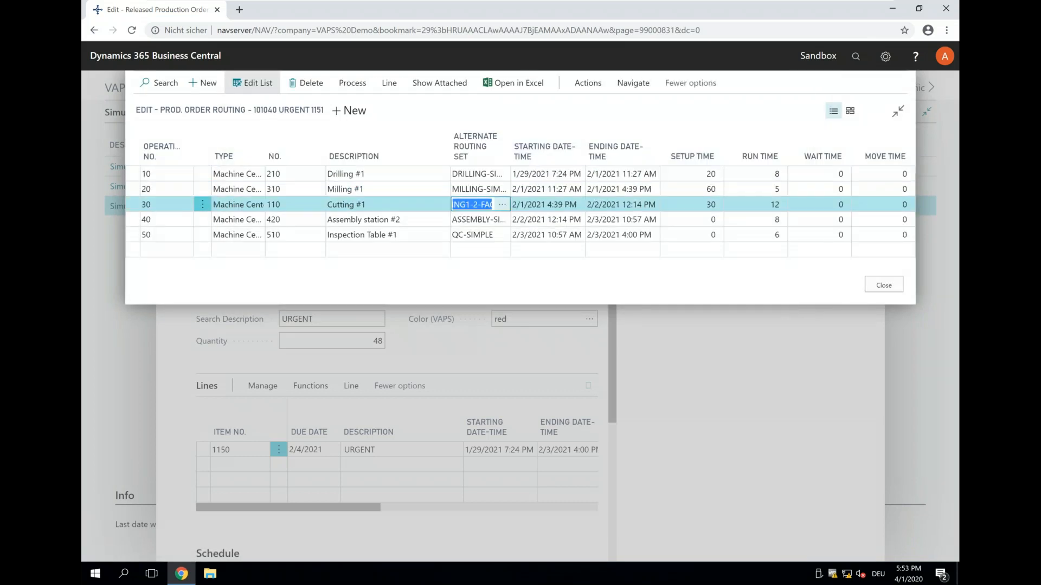
left_click(502, 204)
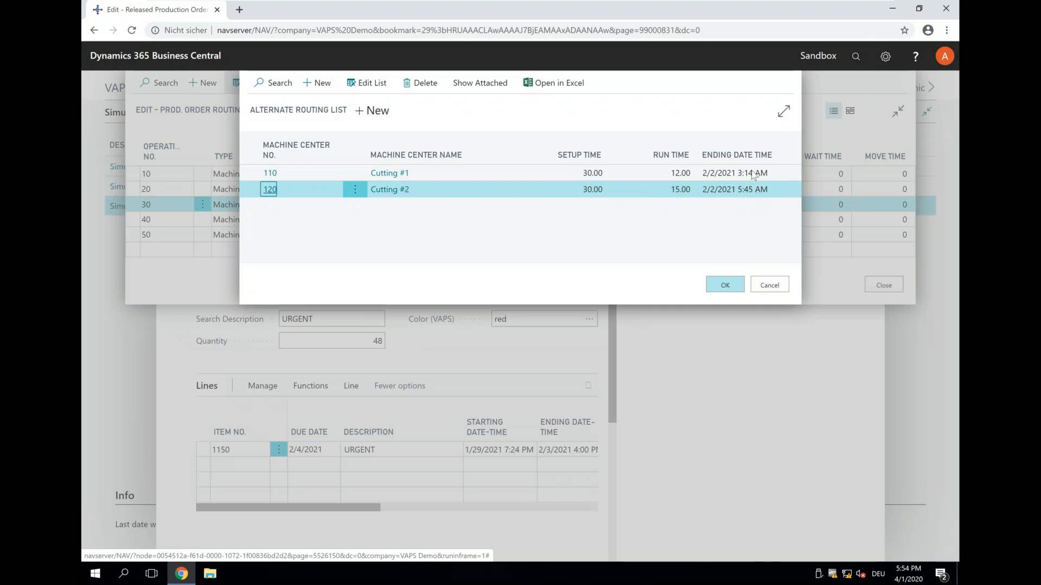
left_click(769, 285)
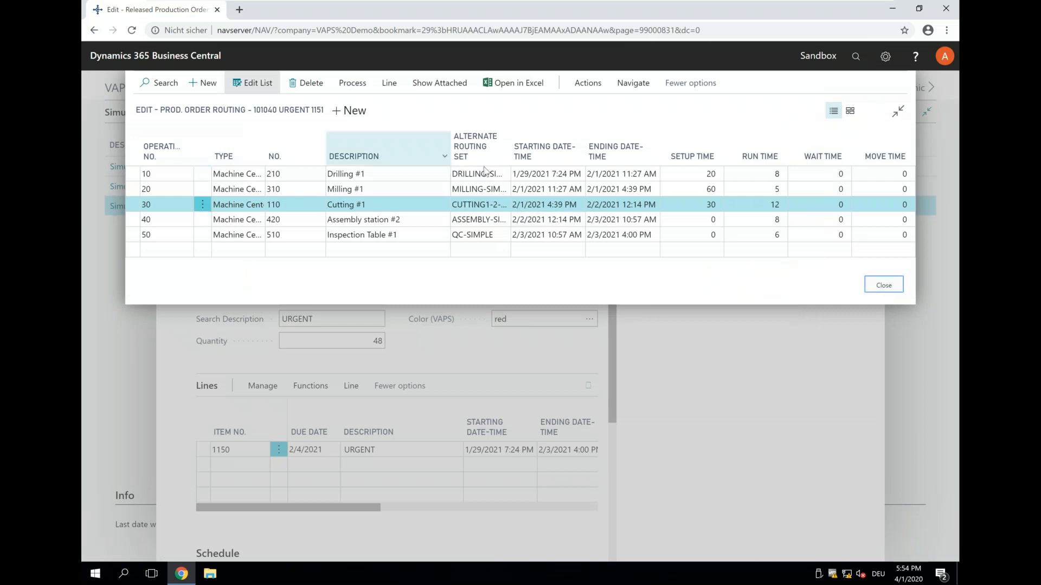
key("Escape")
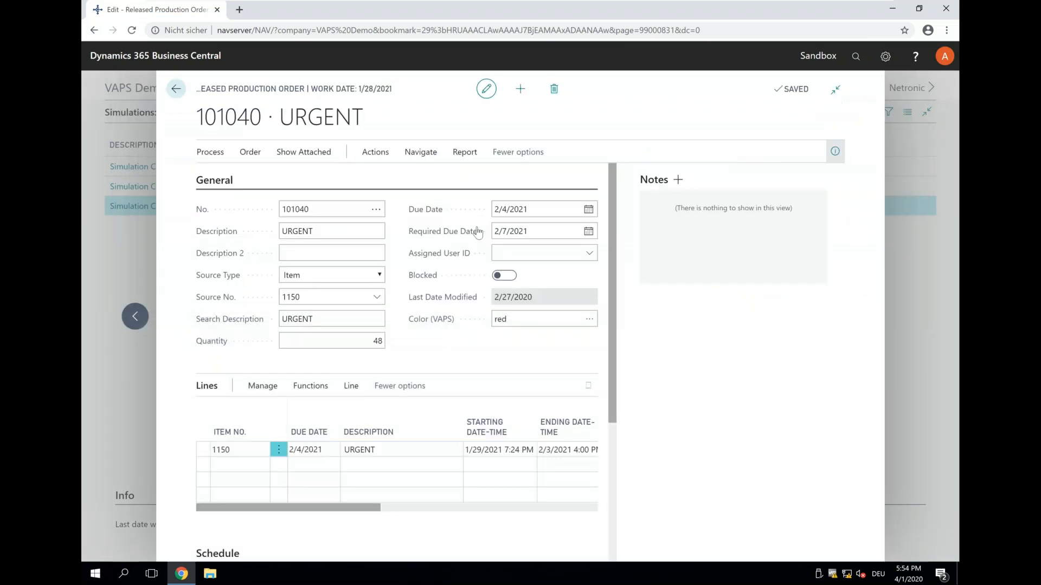
left_click(171, 93)
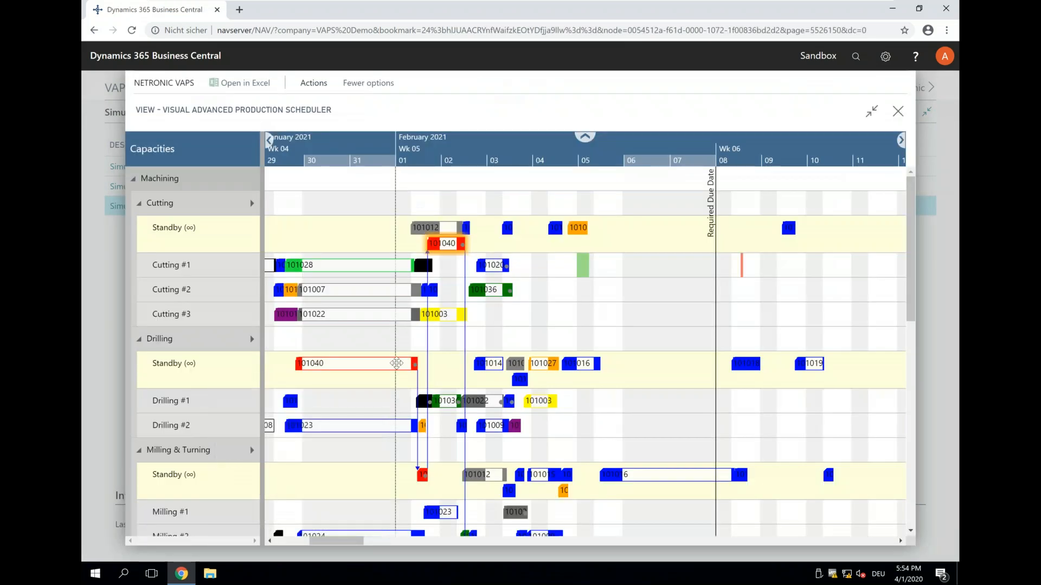
- Apply the alternative routing to the red order's operation in Drilling Standby
right_click(397, 363)
left_click(429, 476)
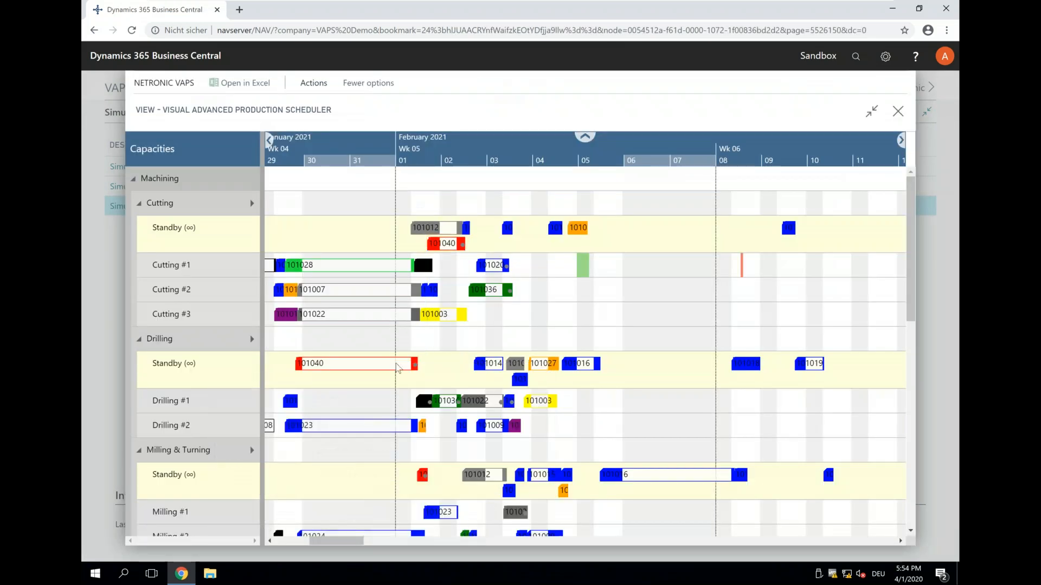
mouse_move(304, 364)
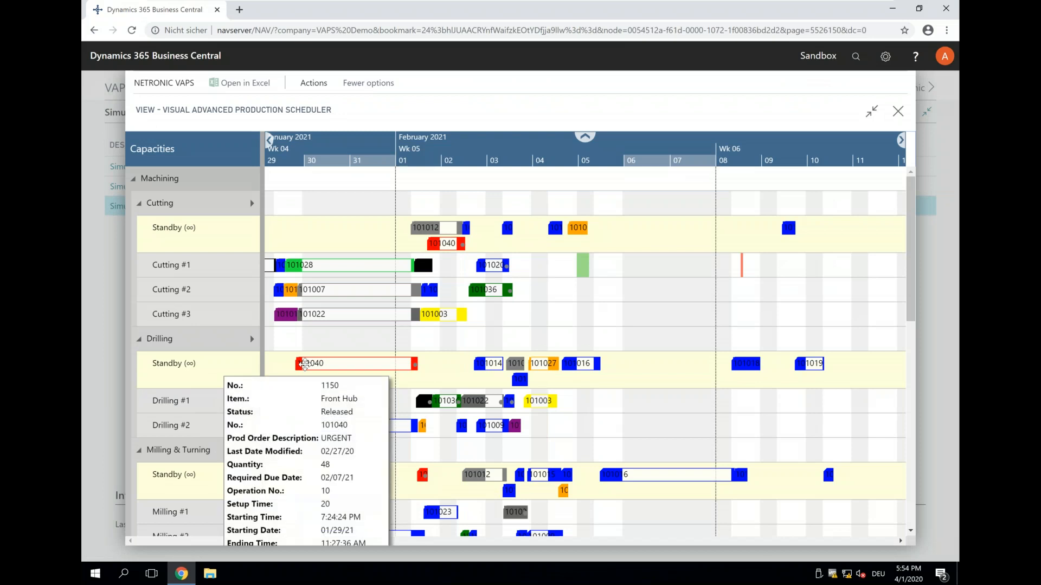
right_click(305, 364)
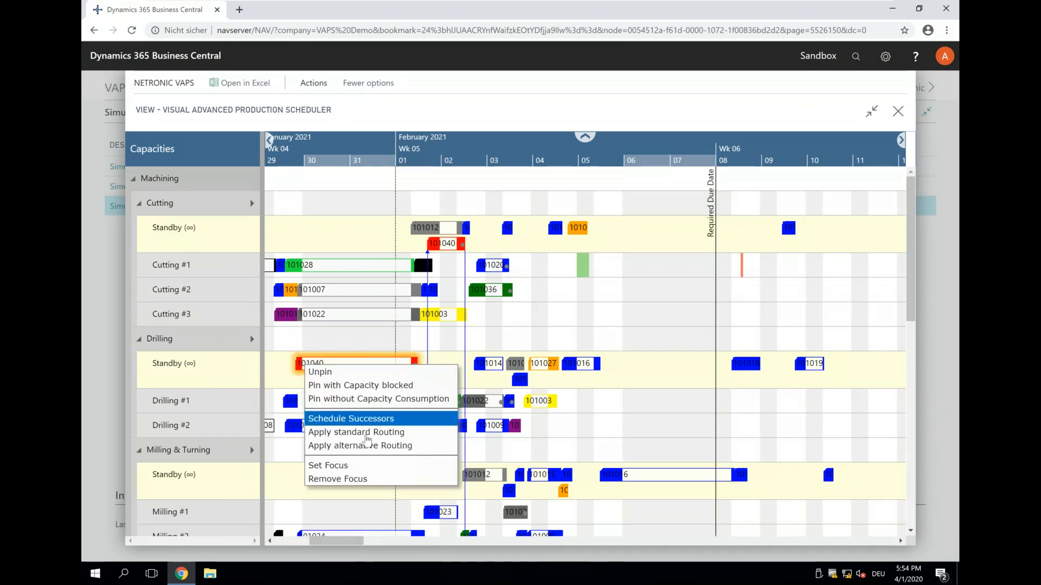
left_click(368, 446)
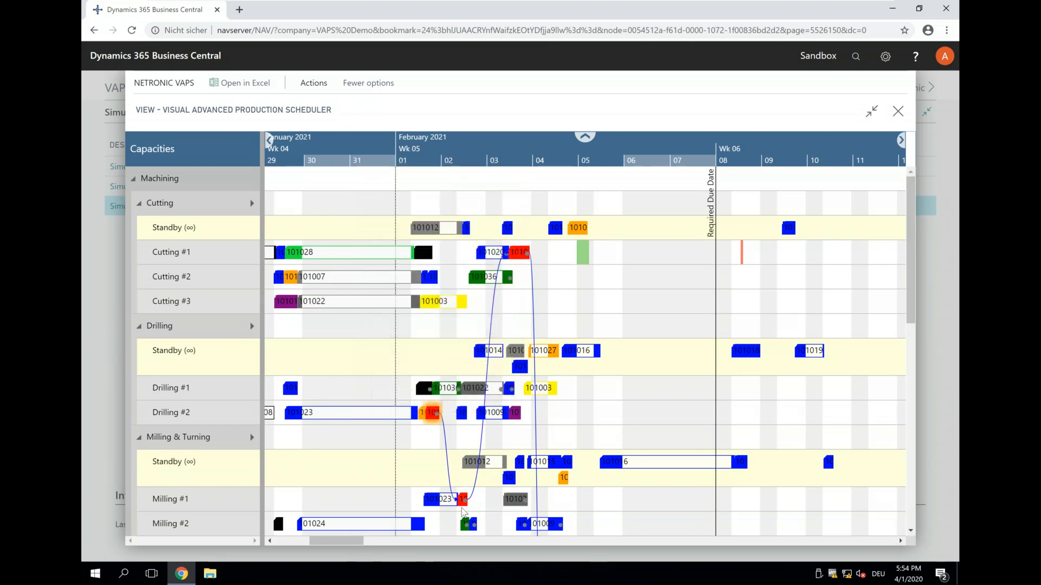
- Examine the red order's linked operations down to Assembly Station #4 and Inspection Table #1 against the required due date
scroll(604, 362, "down", 5)
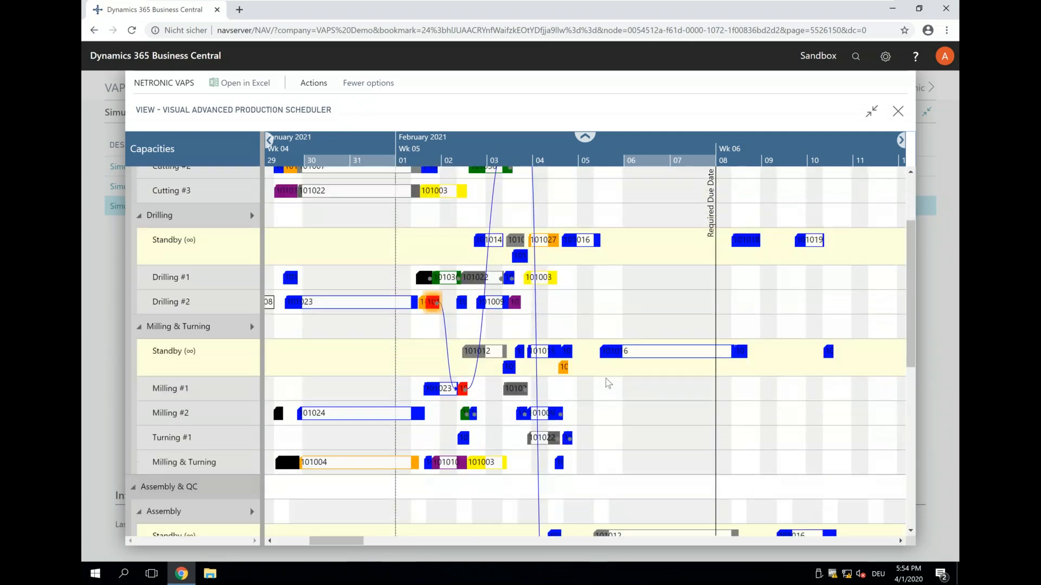
scroll(601, 419, "down", 4)
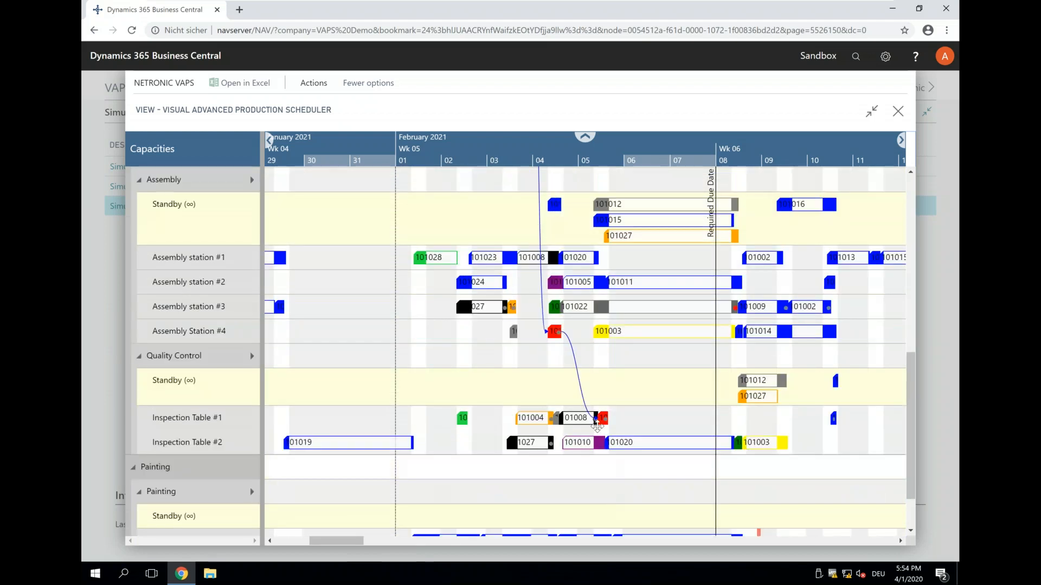
left_click(599, 419)
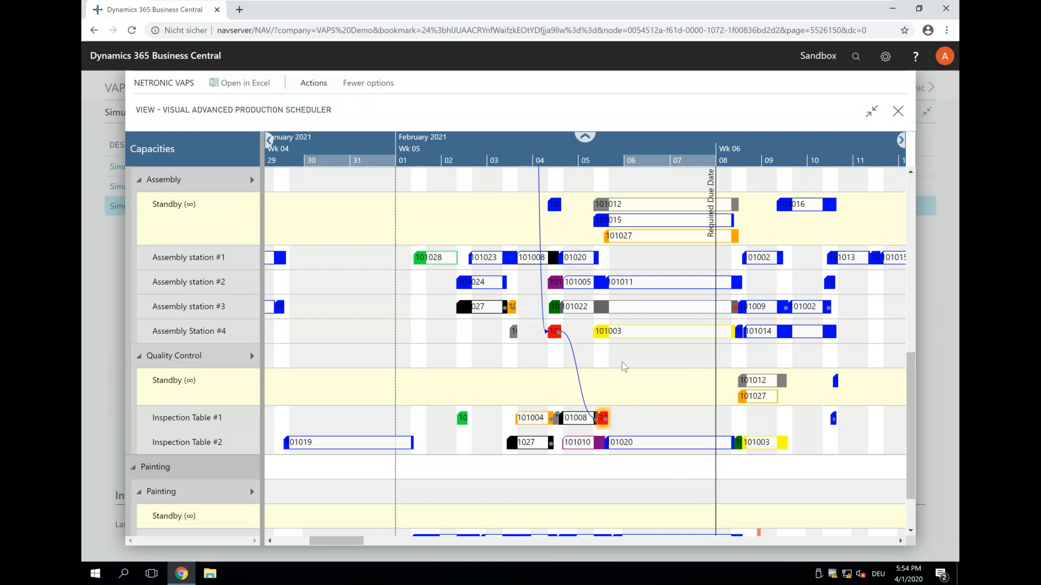
- Set the focus on the red order's operation on Drilling #2 so only the resources it uses are listed
scroll(624, 367, "up", 5)
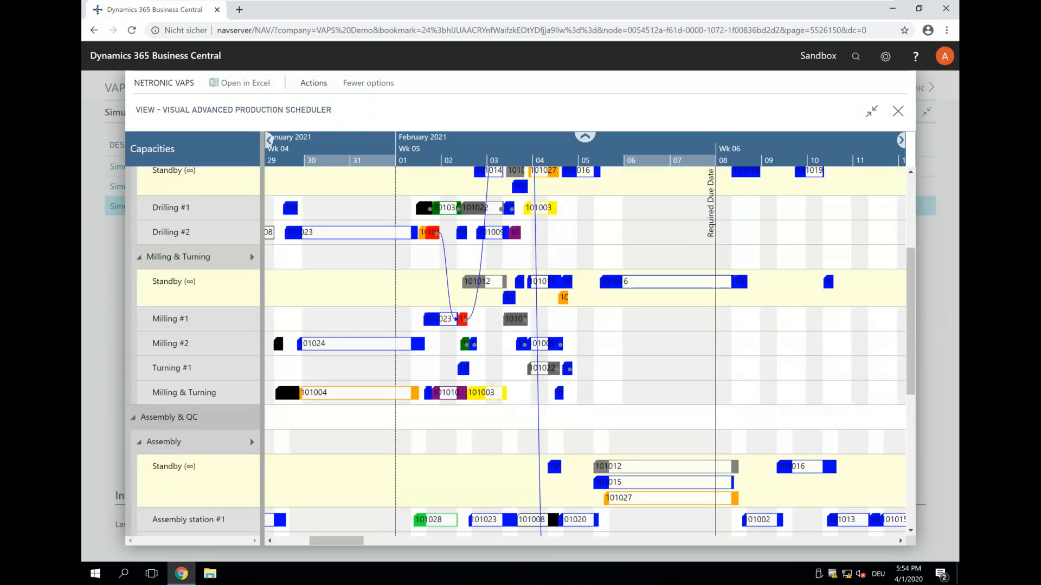
scroll(542, 374, "up", 2)
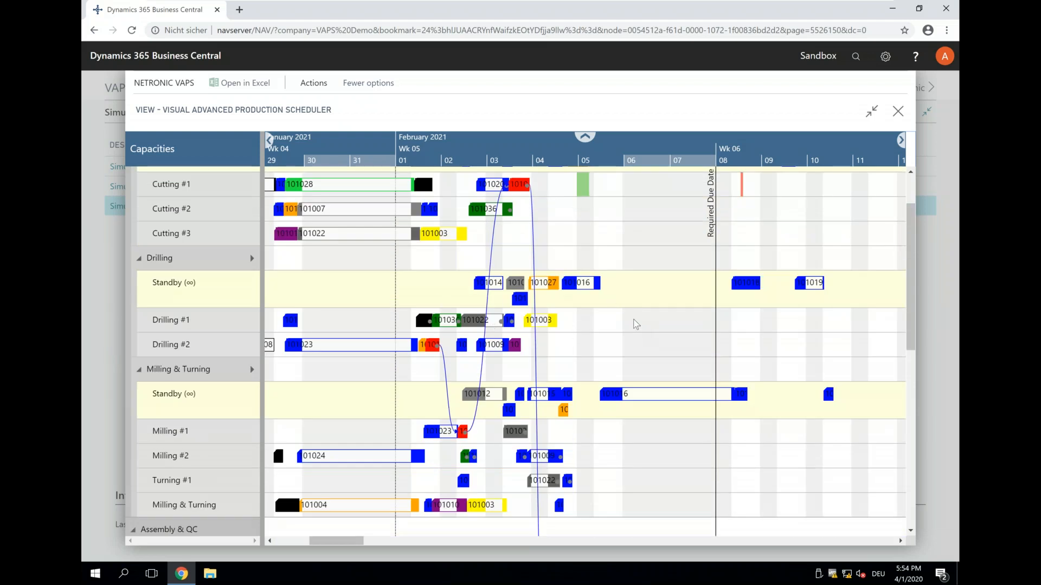
right_click(432, 345)
left_click(453, 445)
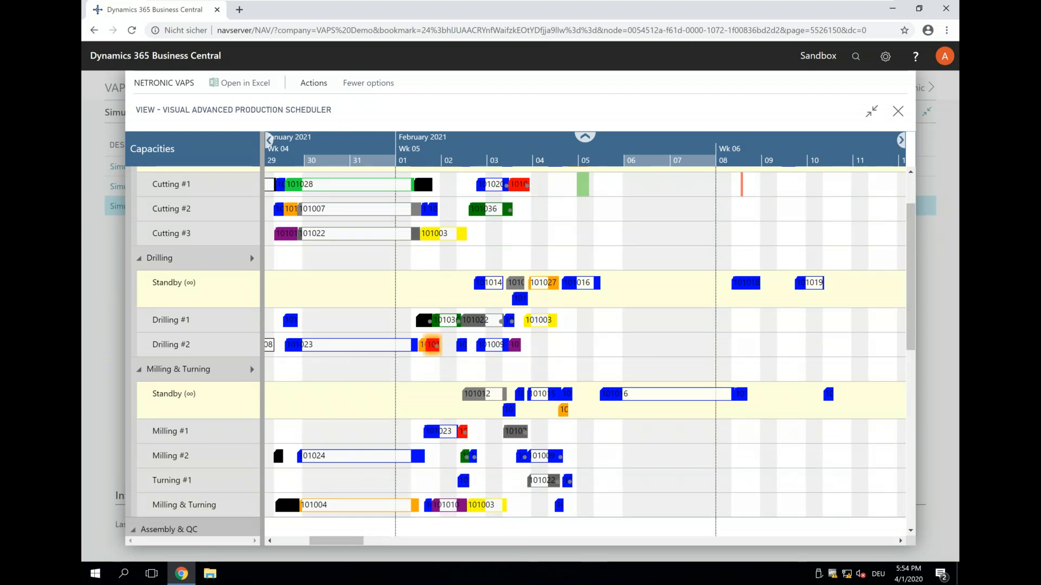
right_click(432, 345)
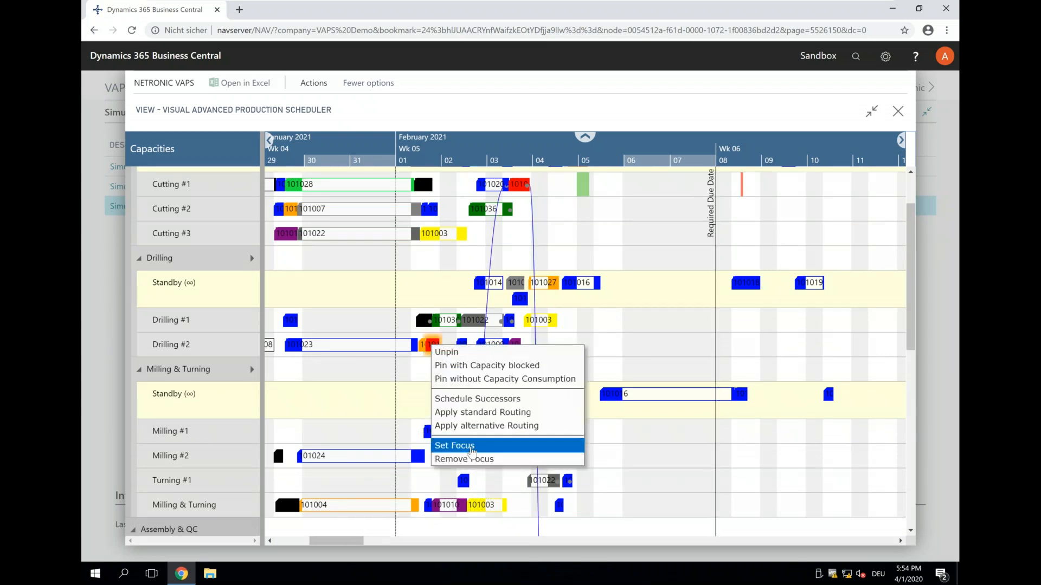
left_click(473, 451)
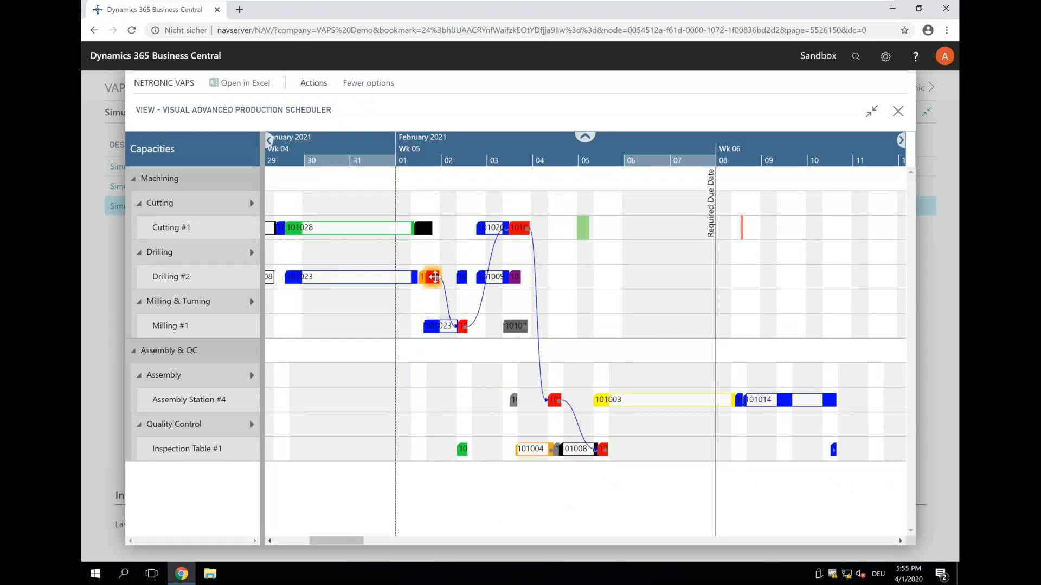
- Schedule the successors of the red order's operation on Milling #1
left_click(462, 326)
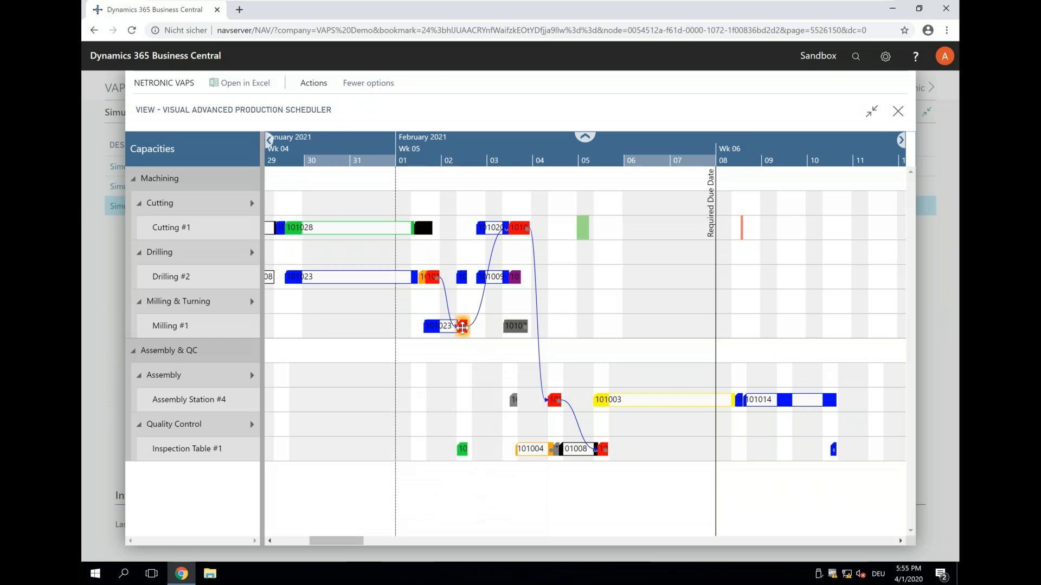
mouse_move(464, 325)
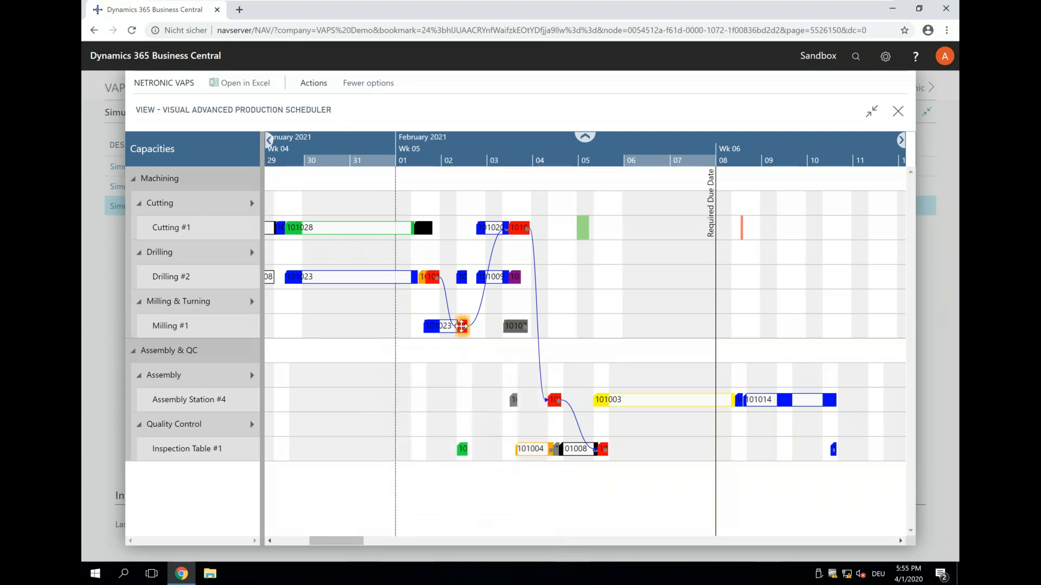
right_click(459, 332)
left_click(493, 380)
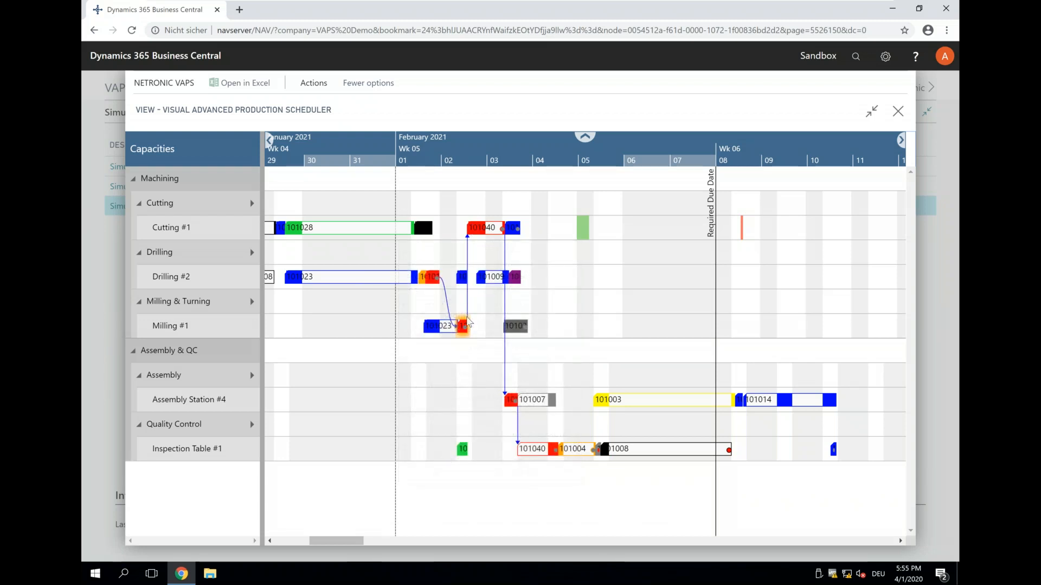
- Review the red order's operations from Milling #1 to Inspection Table #1 and the black order on that table, and save and close the scheduler
mouse_move(463, 326)
mouse_move(484, 226)
mouse_move(533, 450)
mouse_move(663, 456)
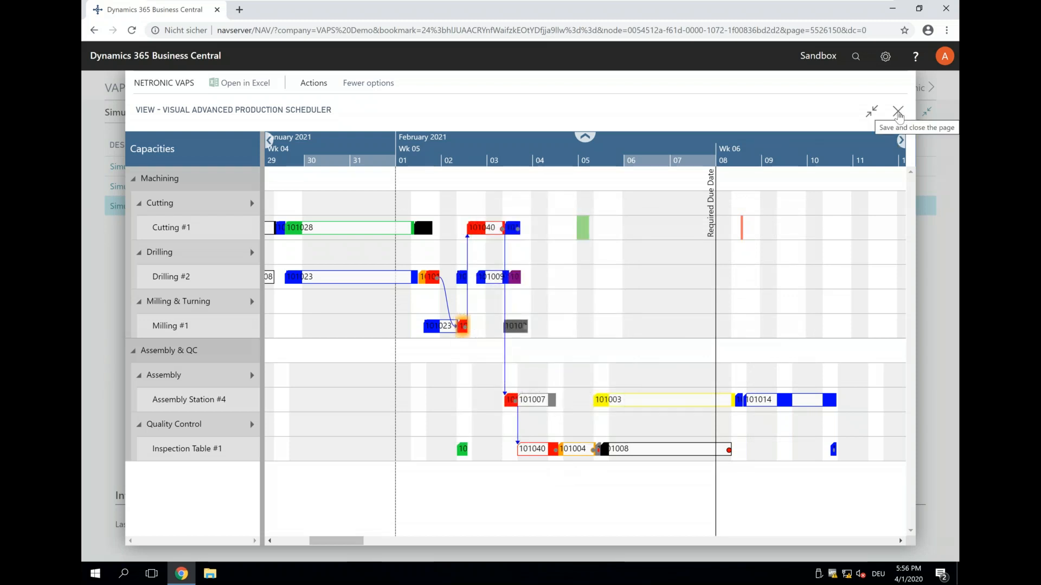
left_click(897, 113)
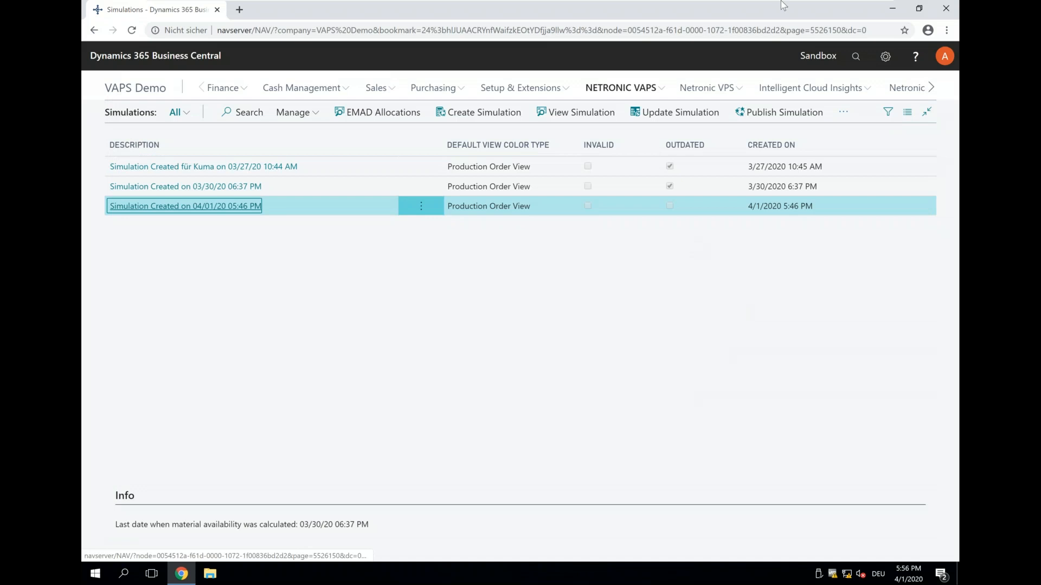
mouse_move(784, 3)
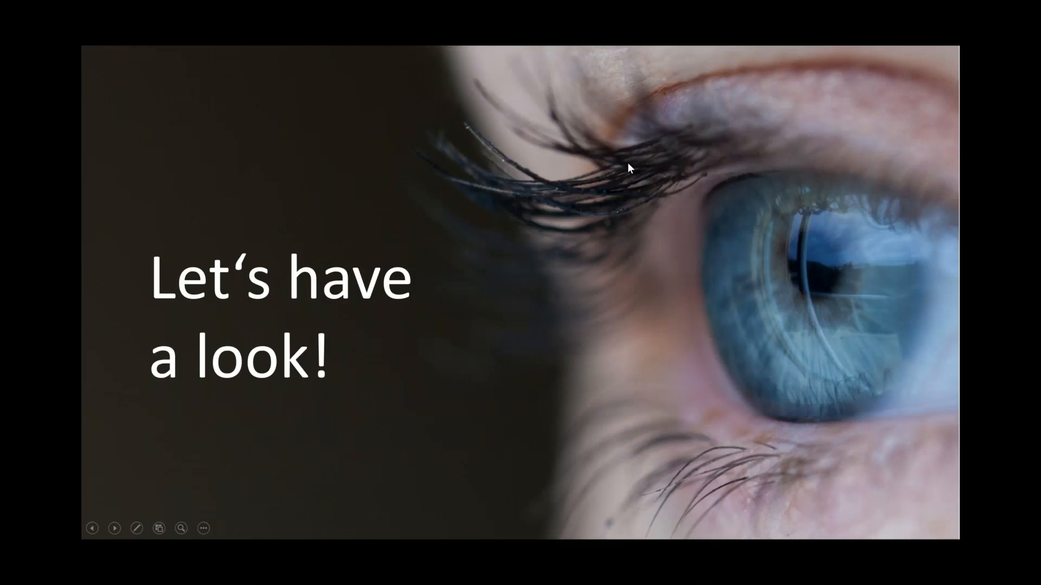